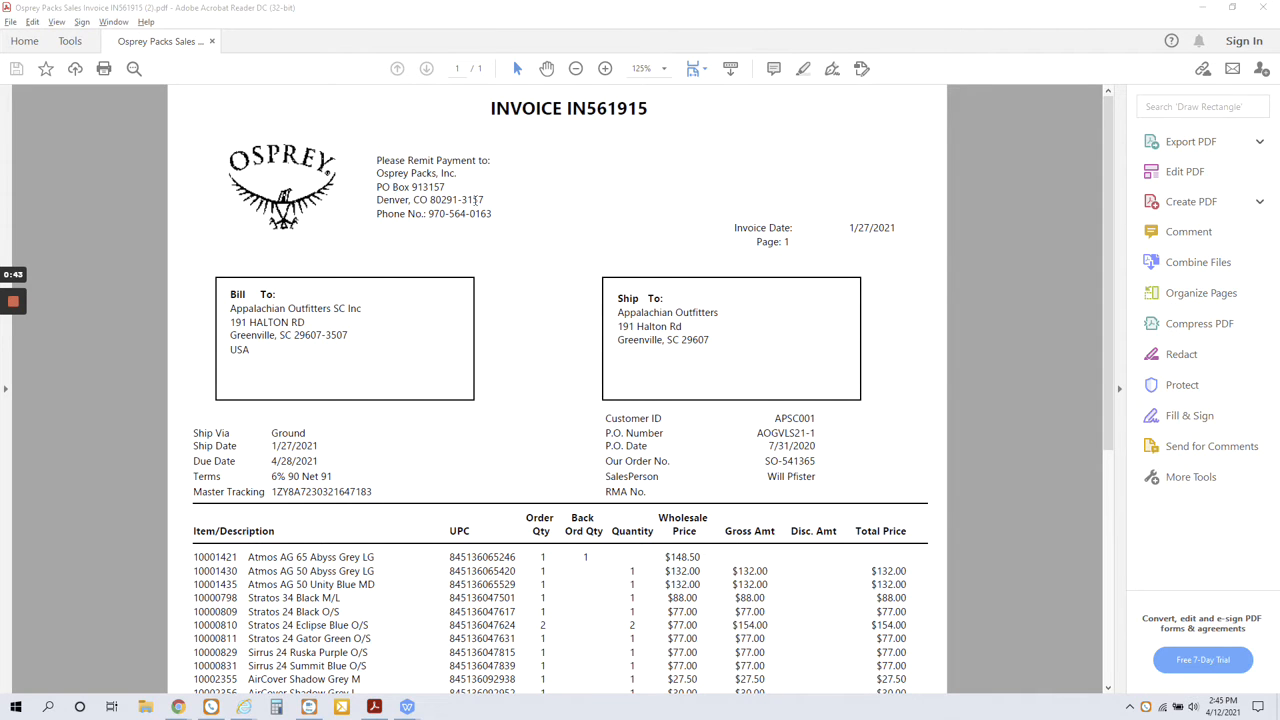
Review the invoice's ship-to ZIP code, master tracking number and supplier order number, highlighting each one.
double_click(685, 339)
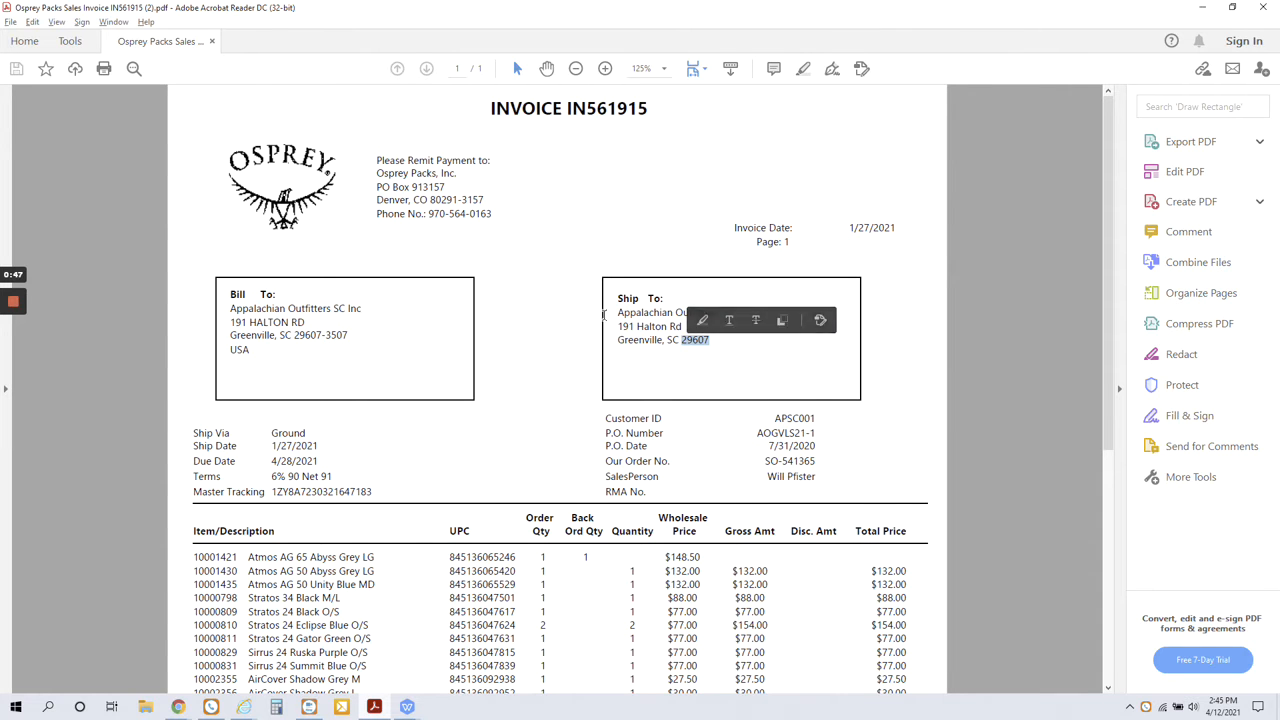
scroll(604, 325, "down", 1)
scroll(585, 332, "down", 1)
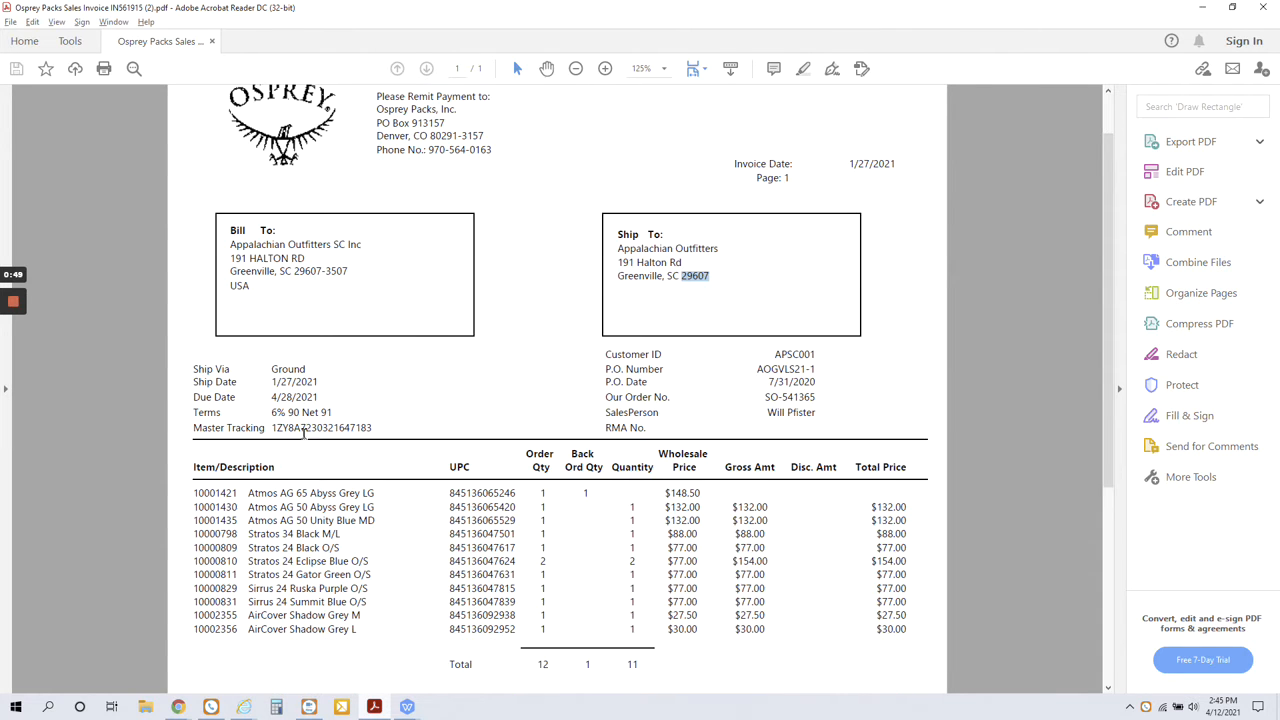
double_click(310, 428)
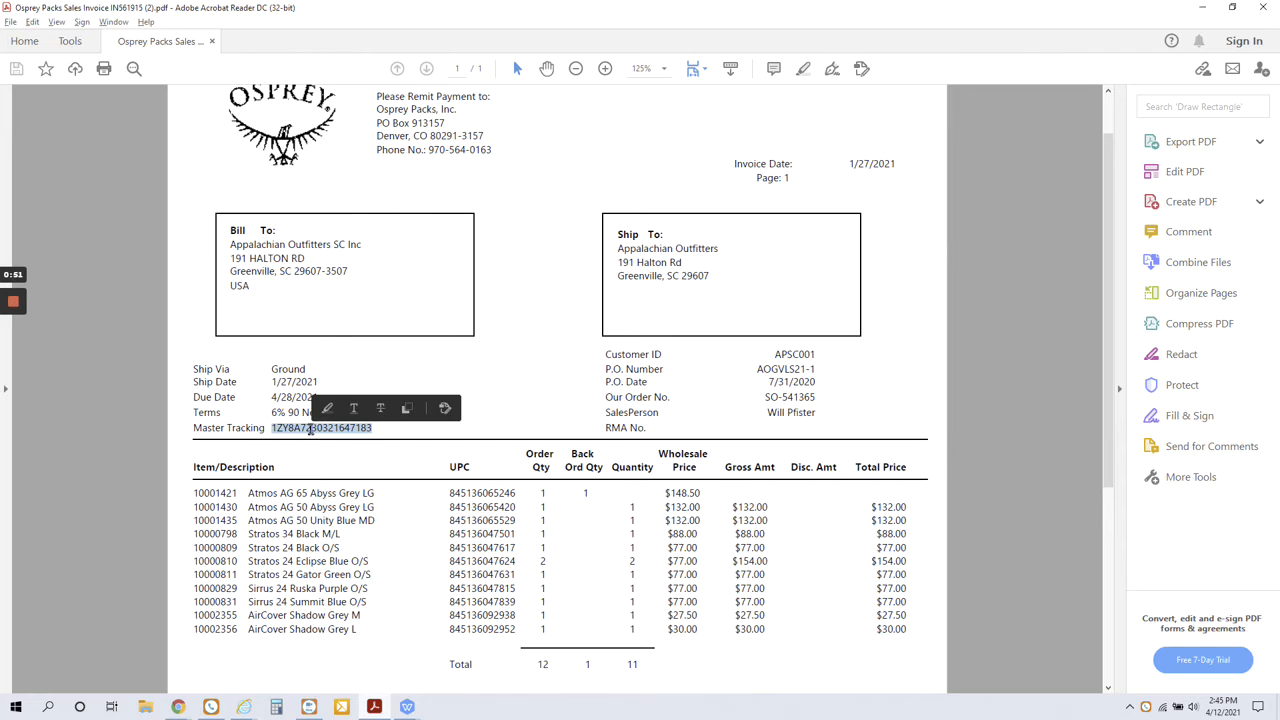
scroll(350, 378, "down", 2)
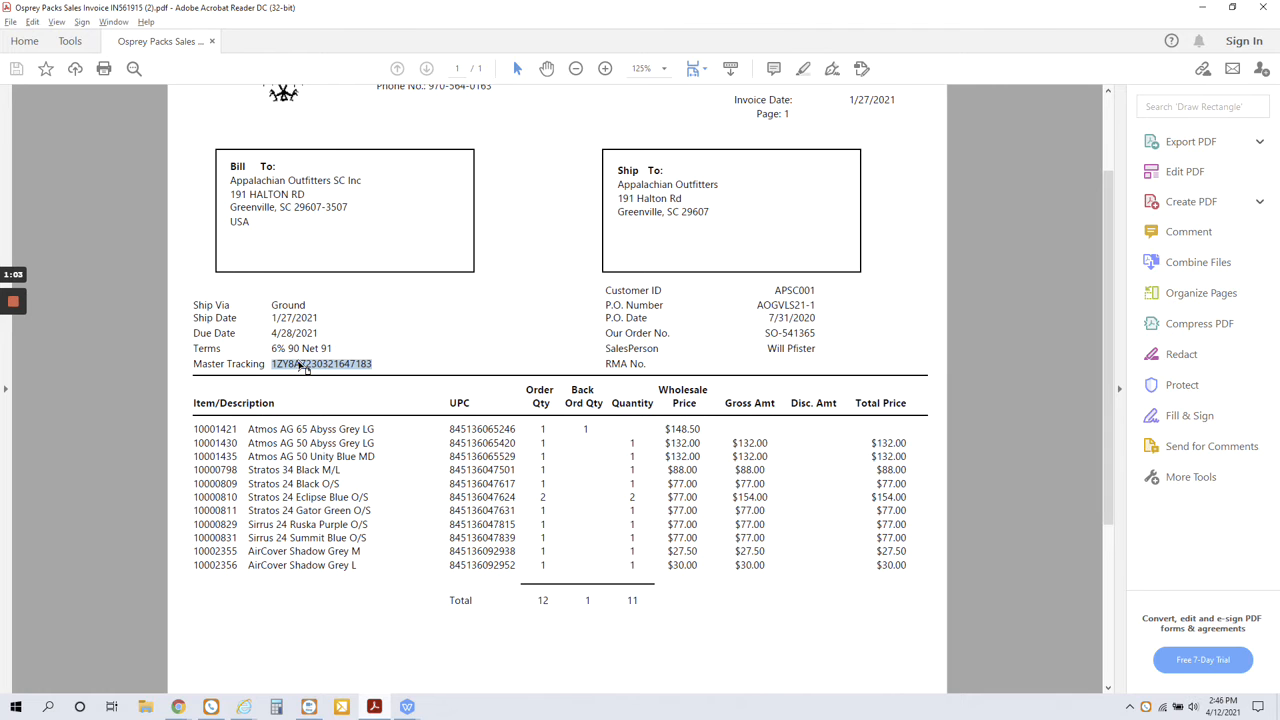
scroll(141, 214, "up", 1)
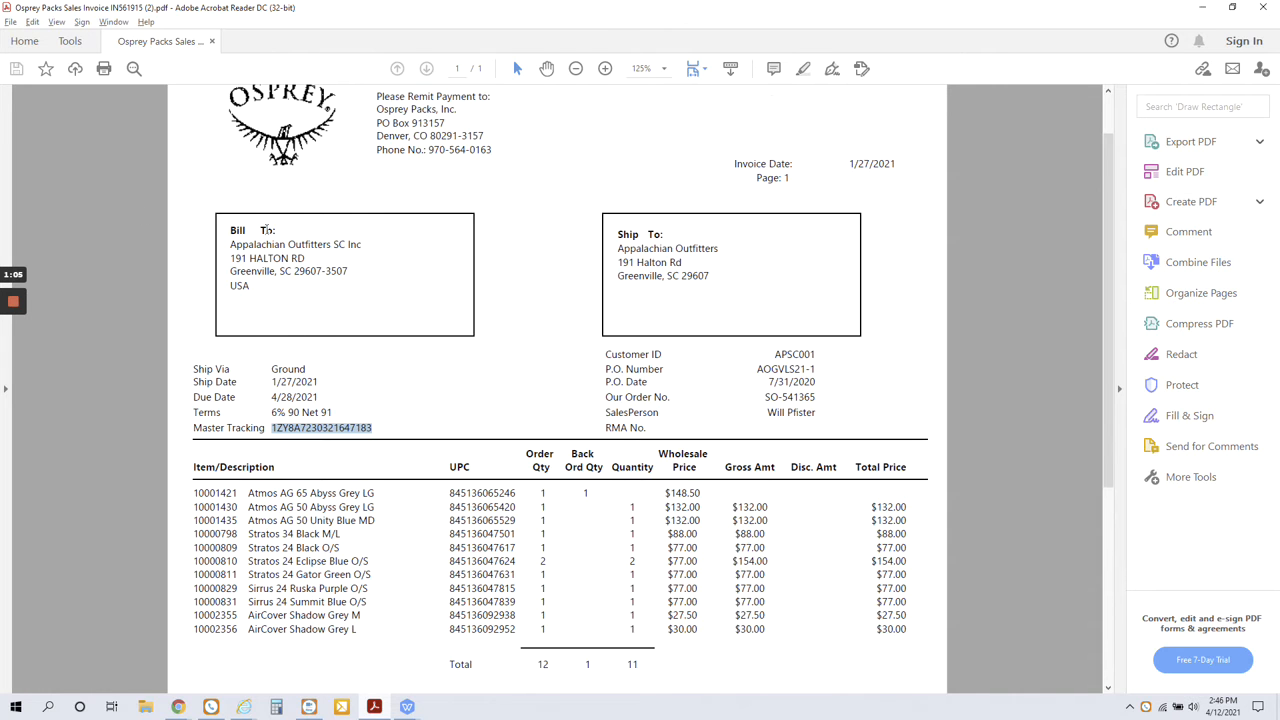
scroll(252, 225, "up", 1)
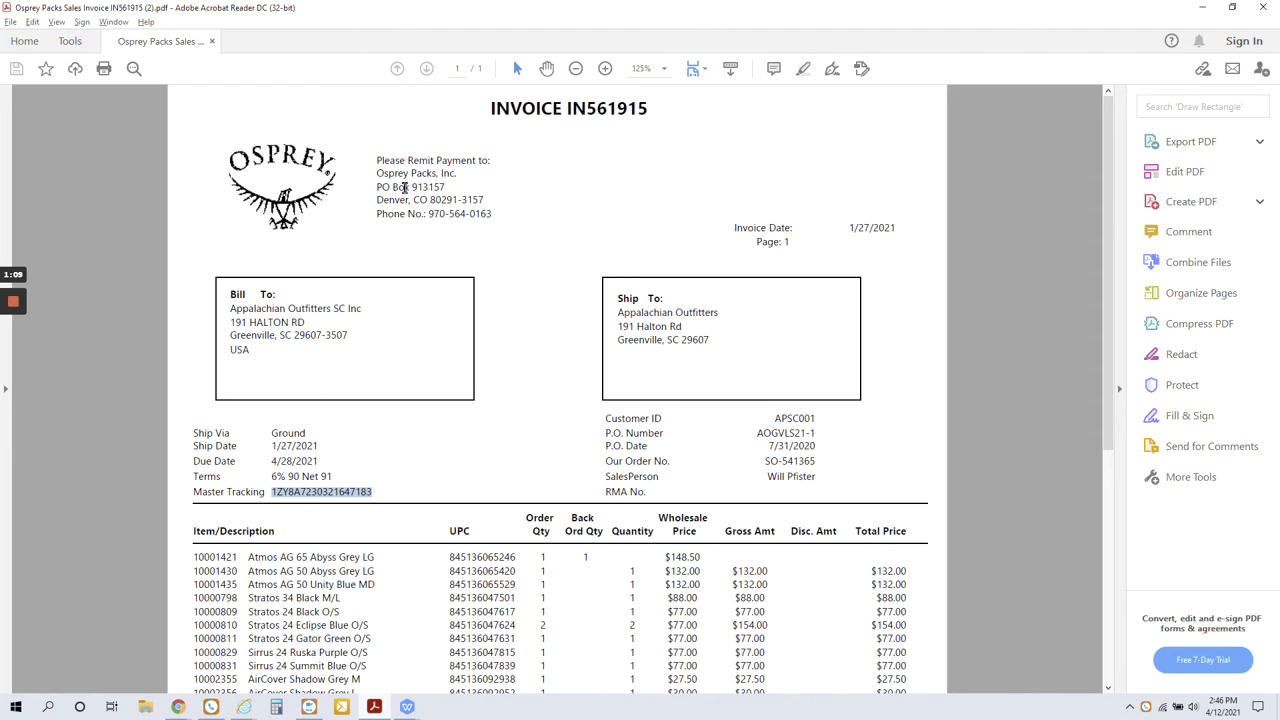
double_click(782, 459)
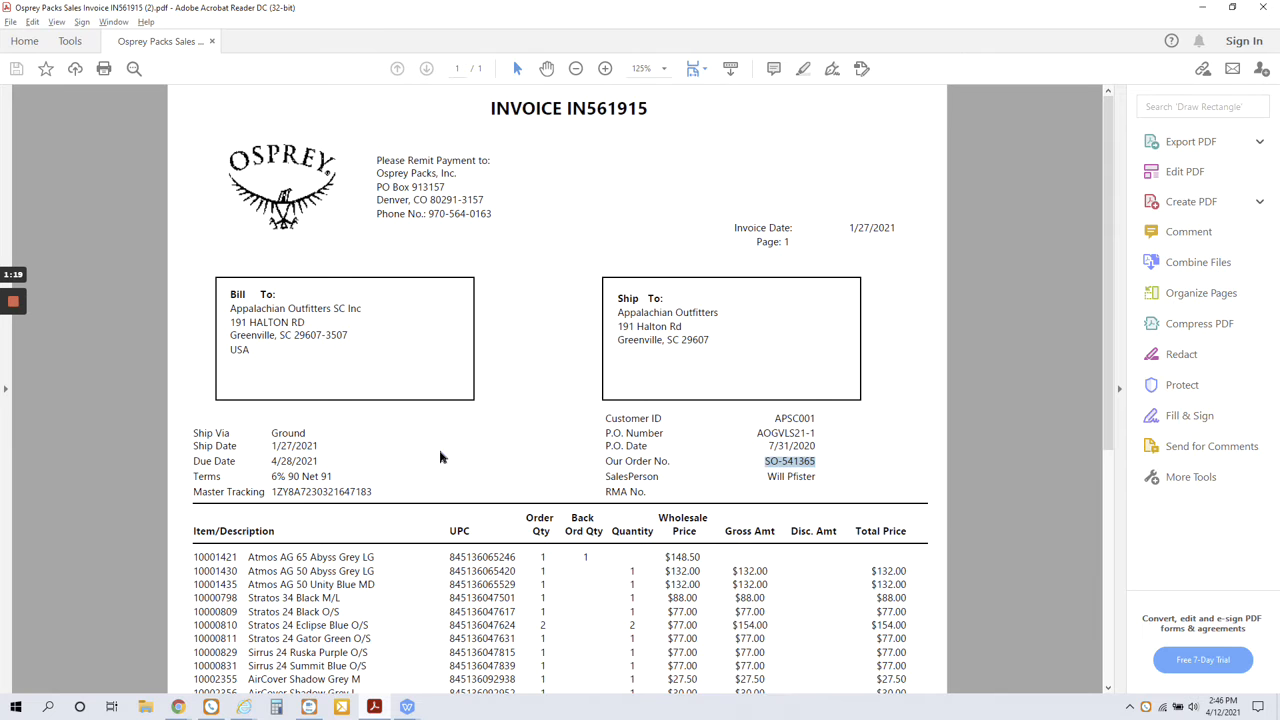
Highlight the freight charge below the invoice subtotal and check it against the listed items.
scroll(443, 456, "down", 1)
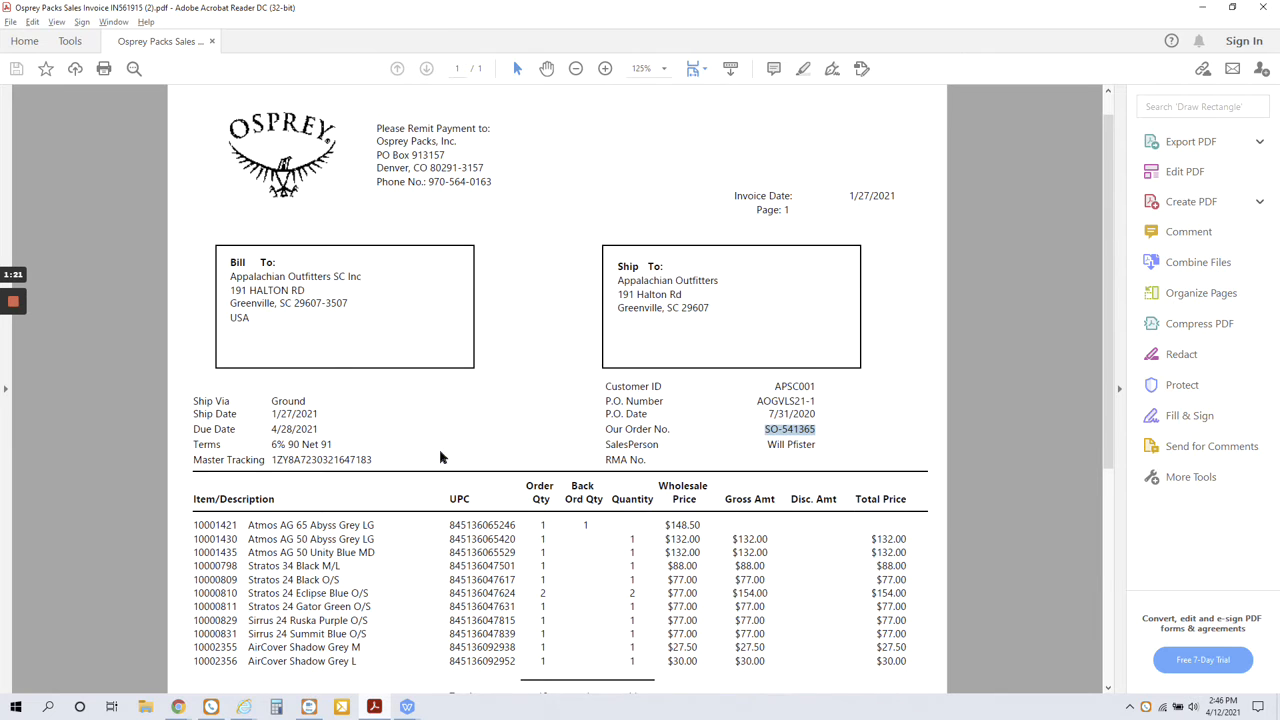
scroll(440, 451, "down", 5)
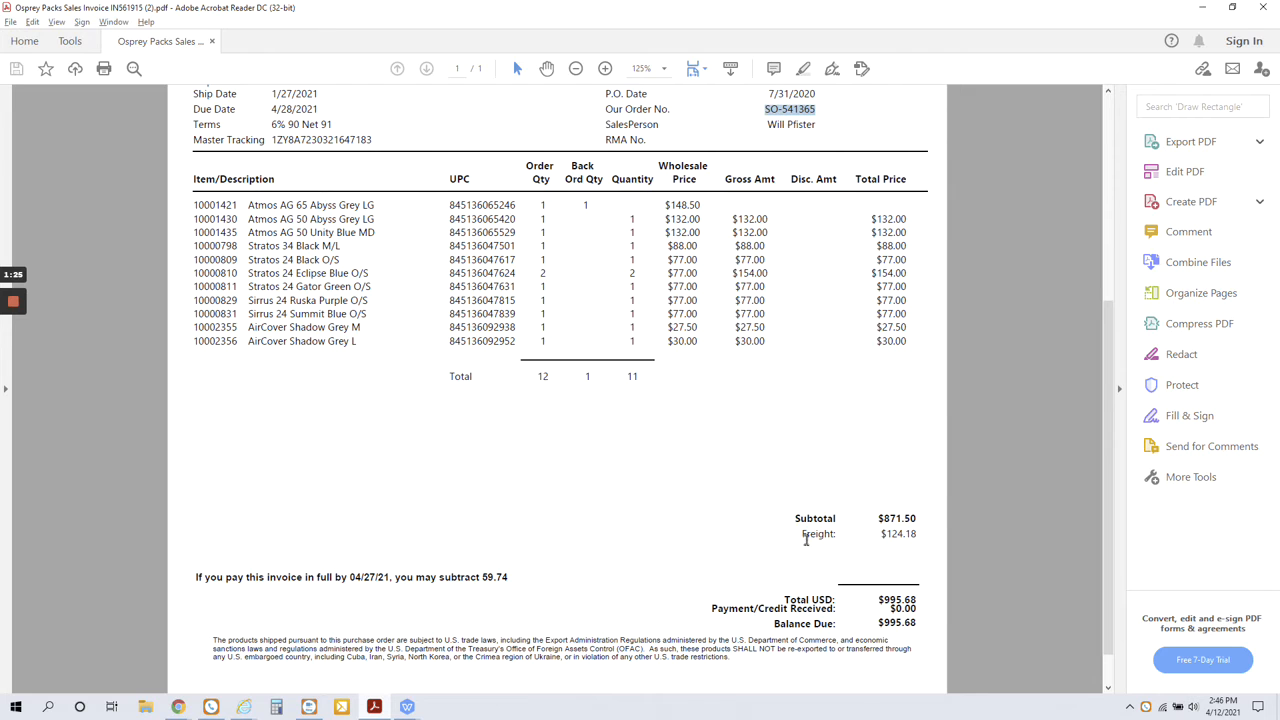
double_click(896, 536)
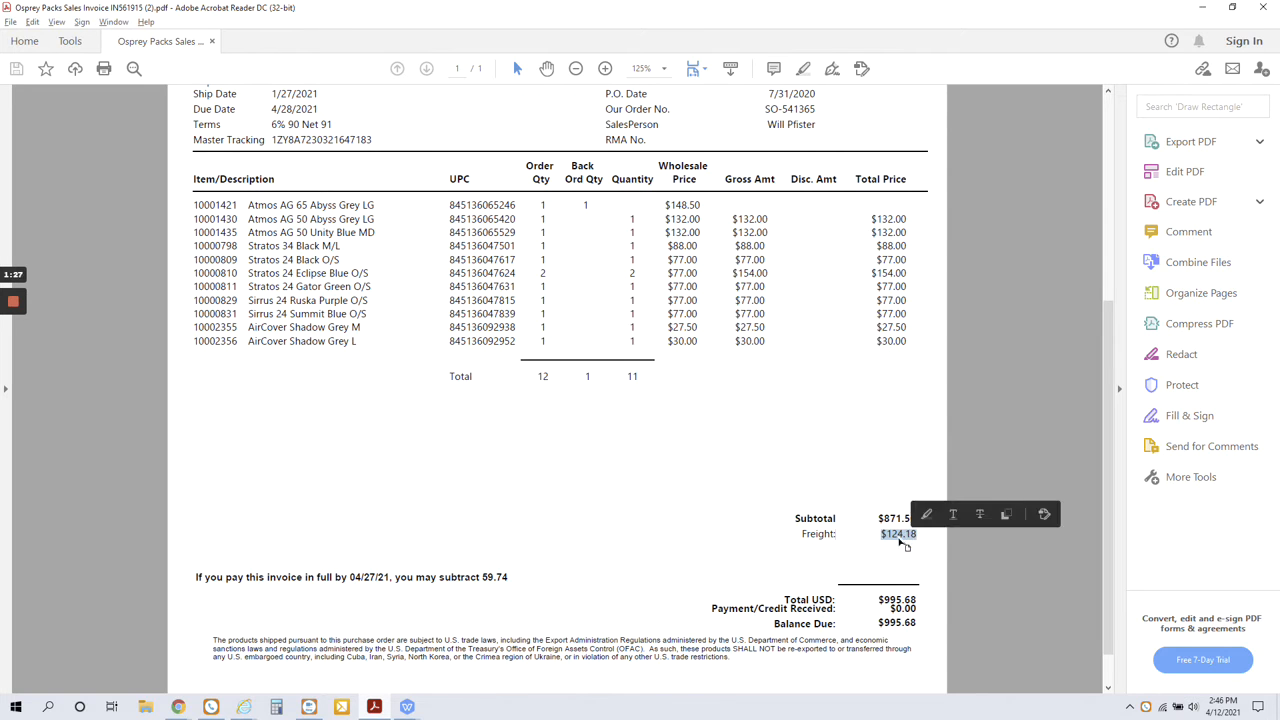
double_click(899, 537)
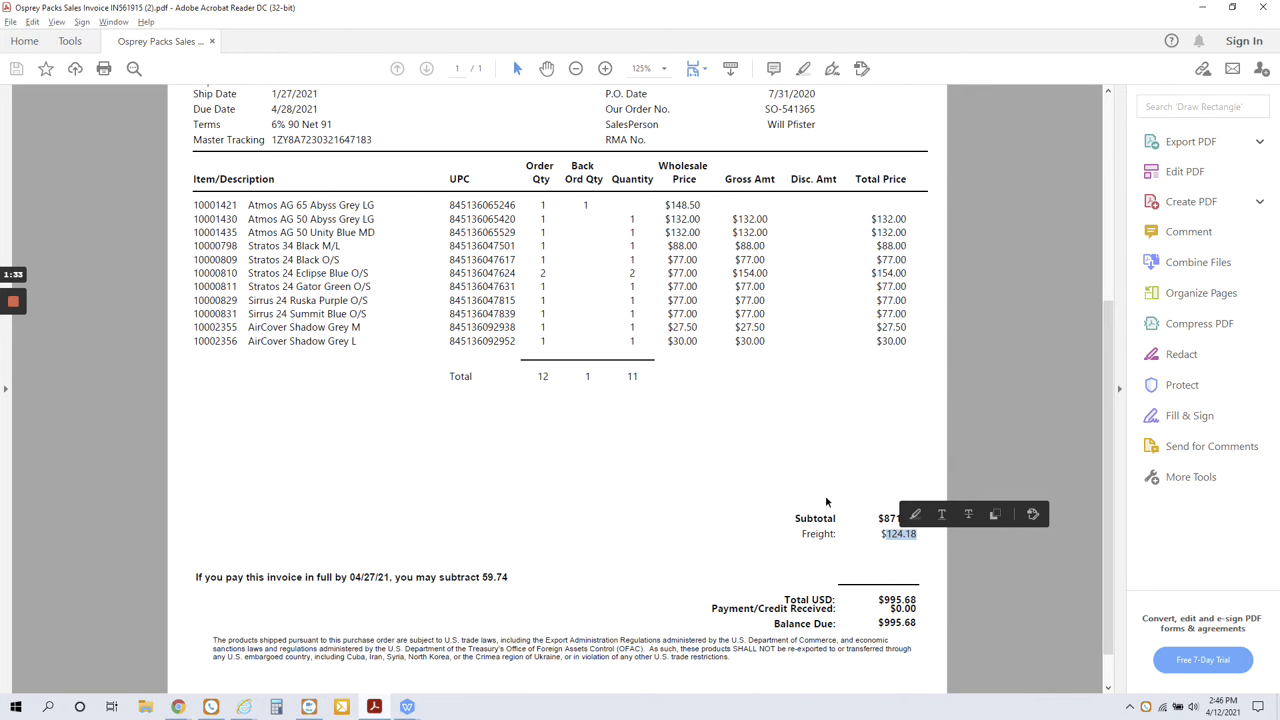
scroll(764, 504, "up", 3)
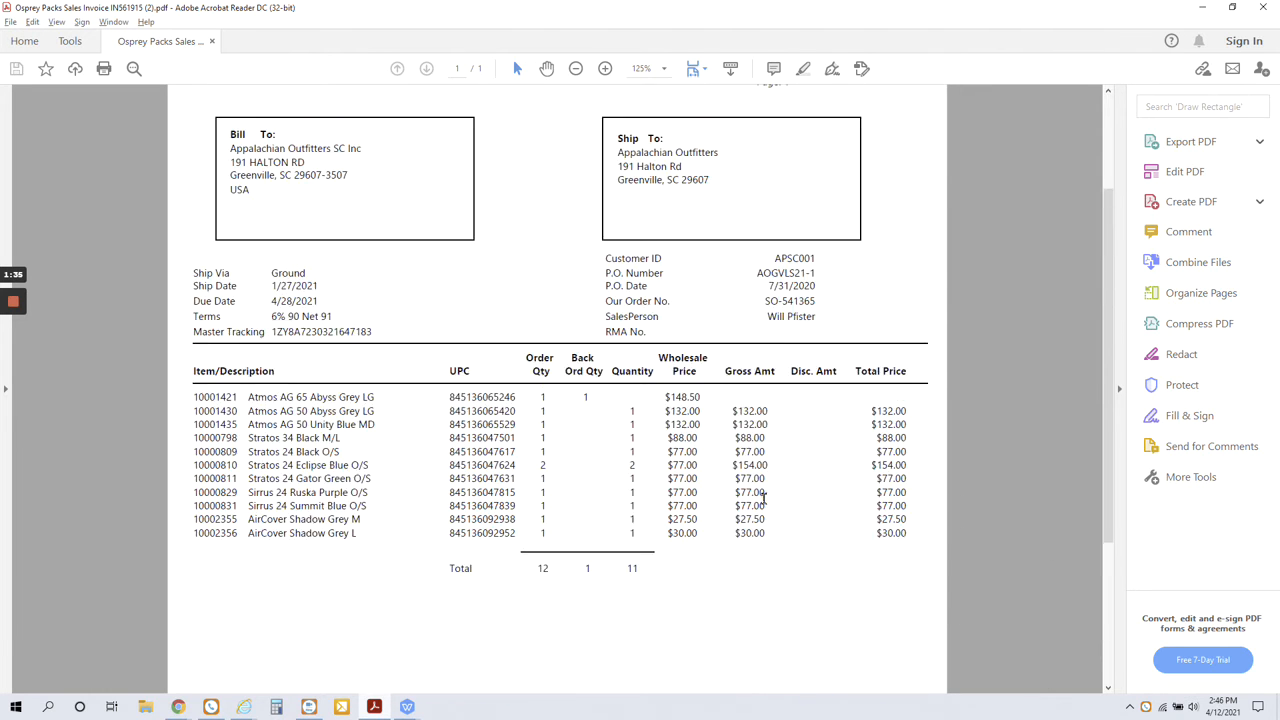
Switch to the UPS tracking page in Chrome, expand Shipment Progress, and check the shipped and delivered locations.
key("alt+Tab")
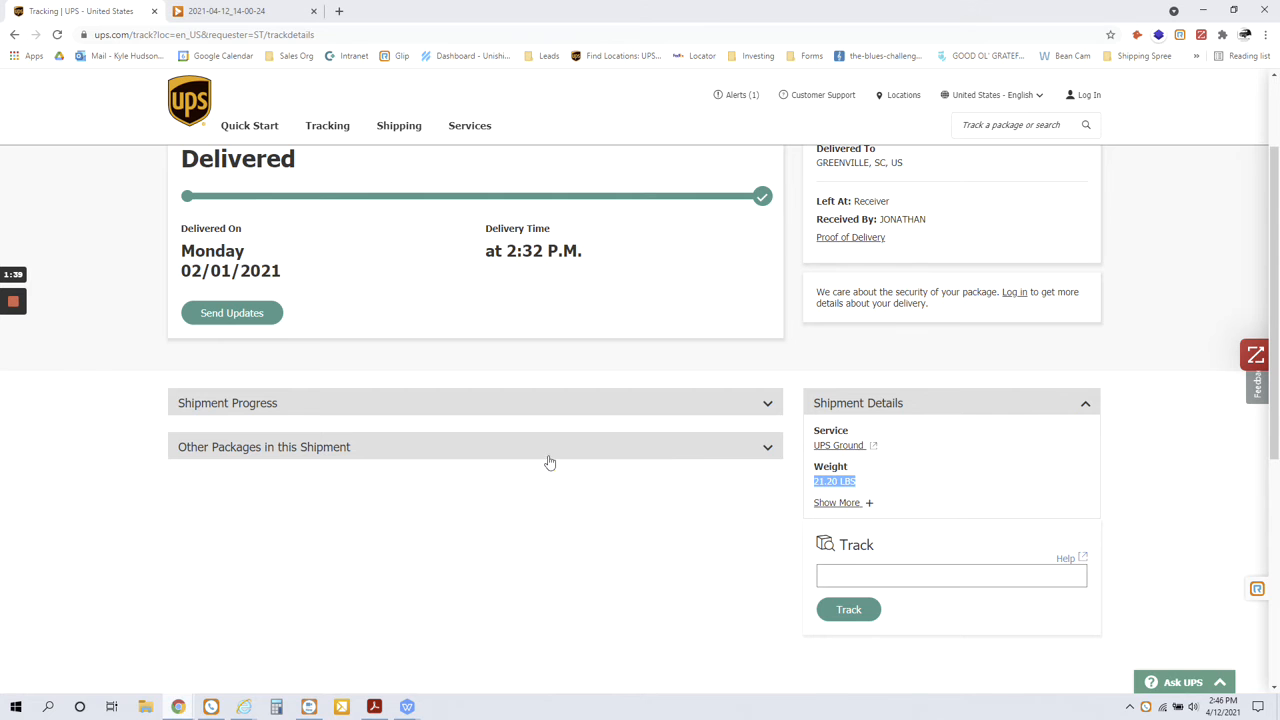
scroll(527, 460, "up", 2)
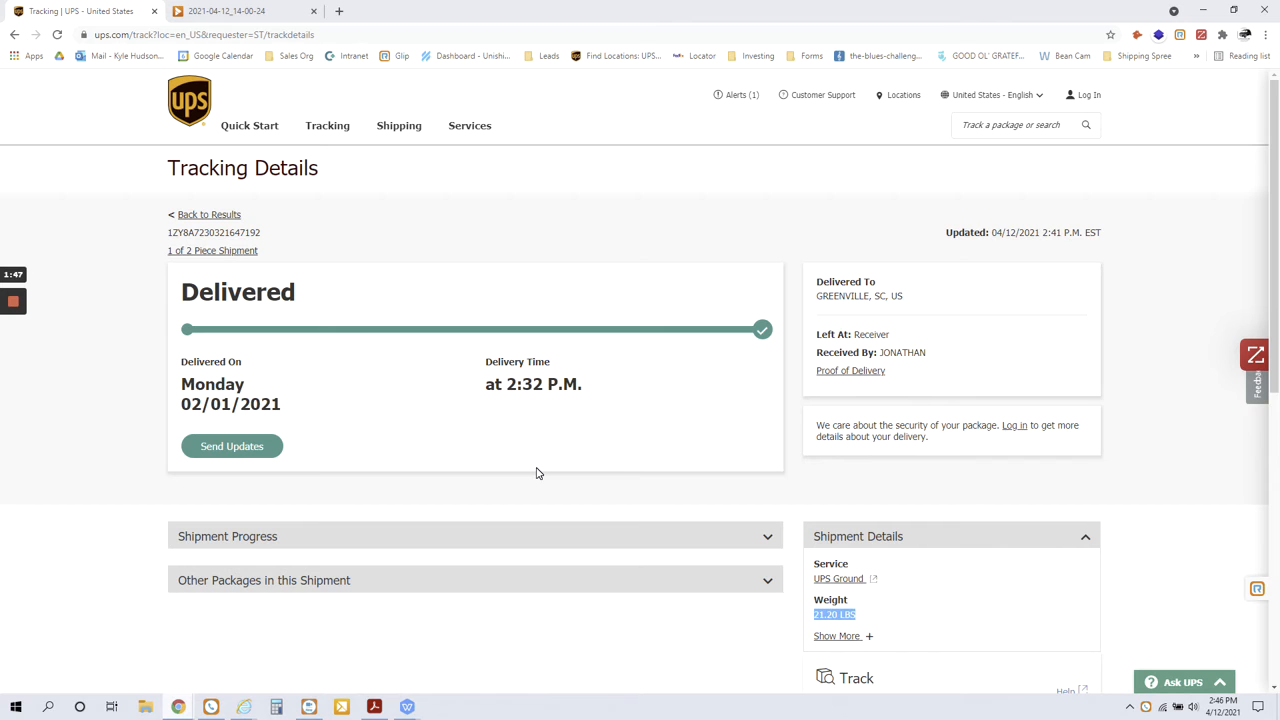
left_click(404, 540)
scroll(417, 534, "down", 4)
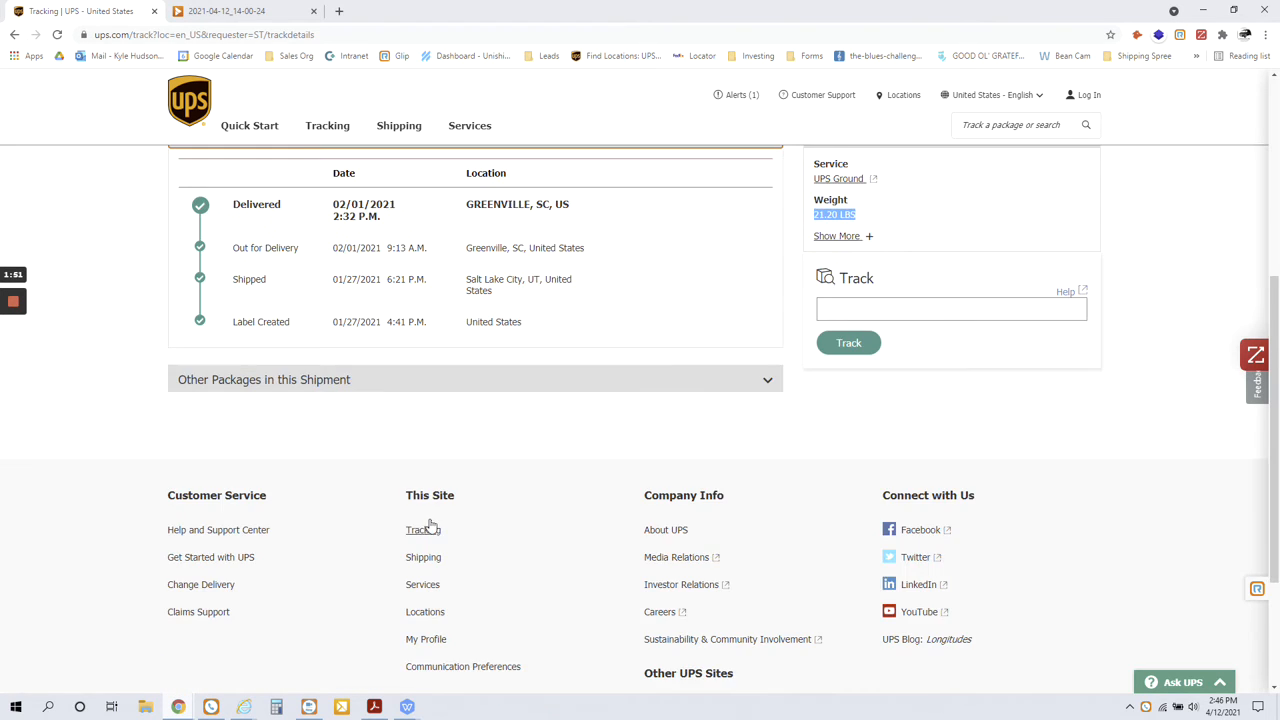
scroll(421, 527, "up", 1)
scroll(421, 527, "up", 1)
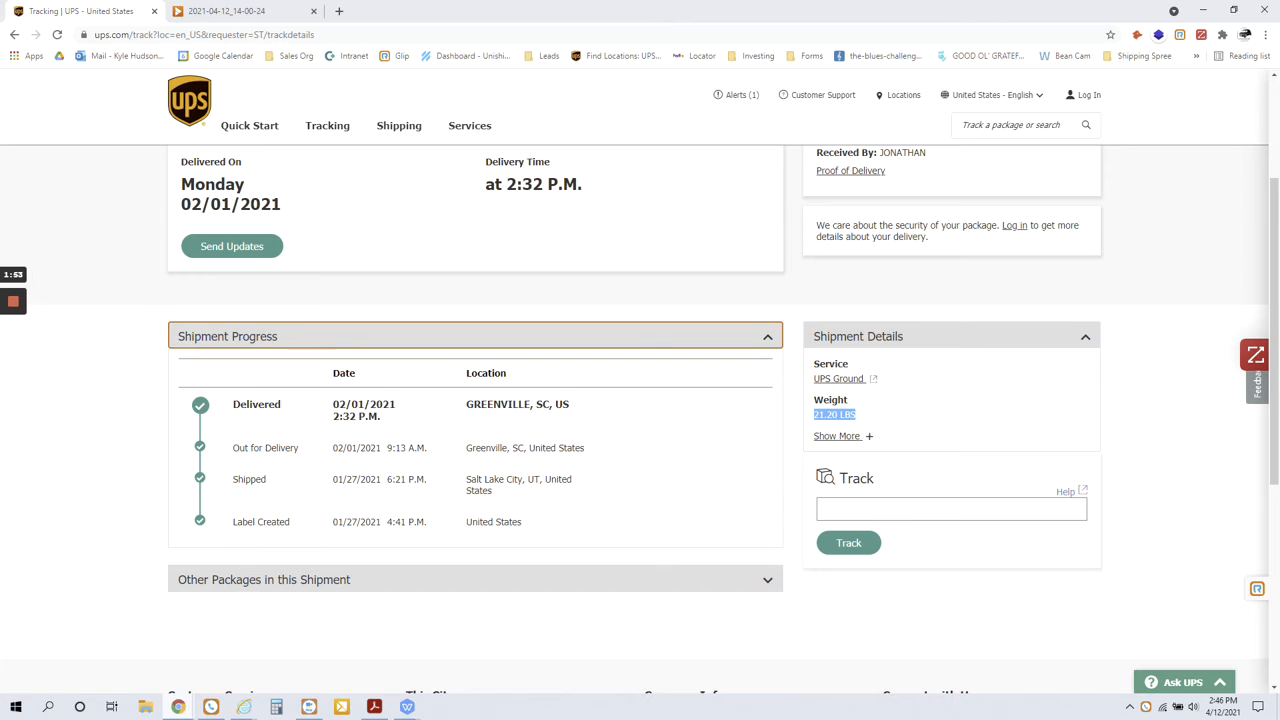
triple_click(506, 481)
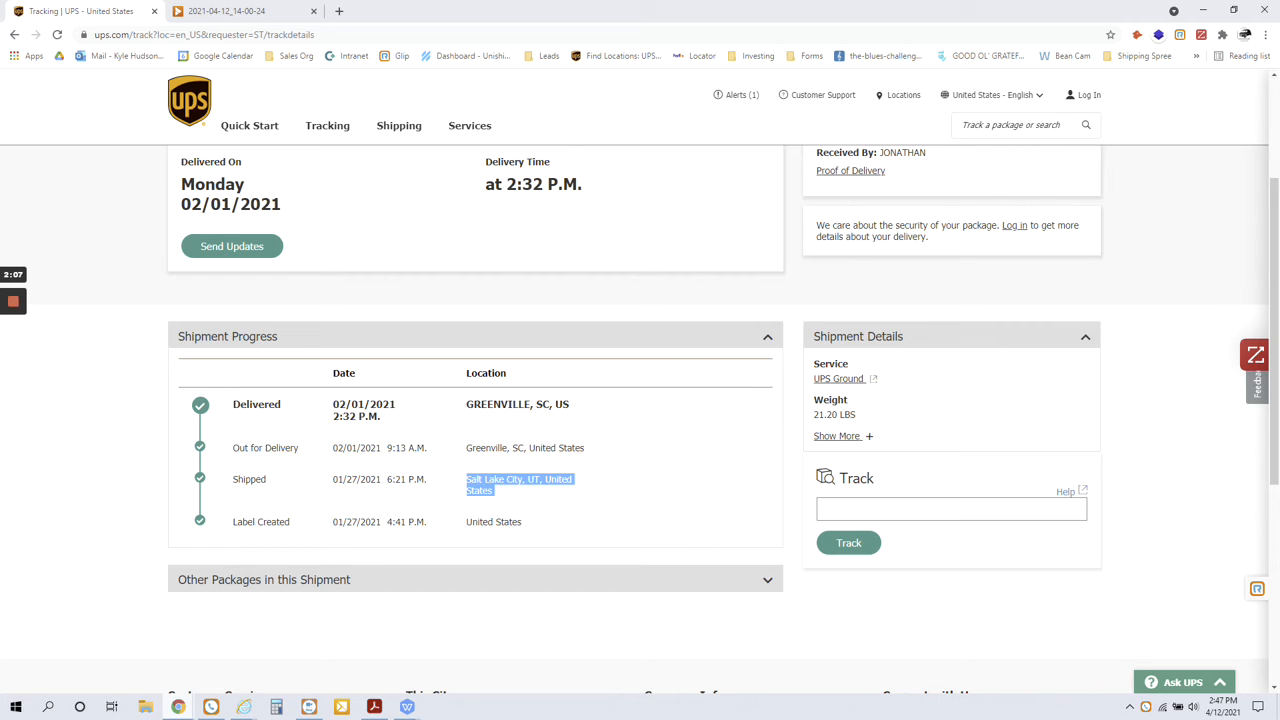
triple_click(500, 405)
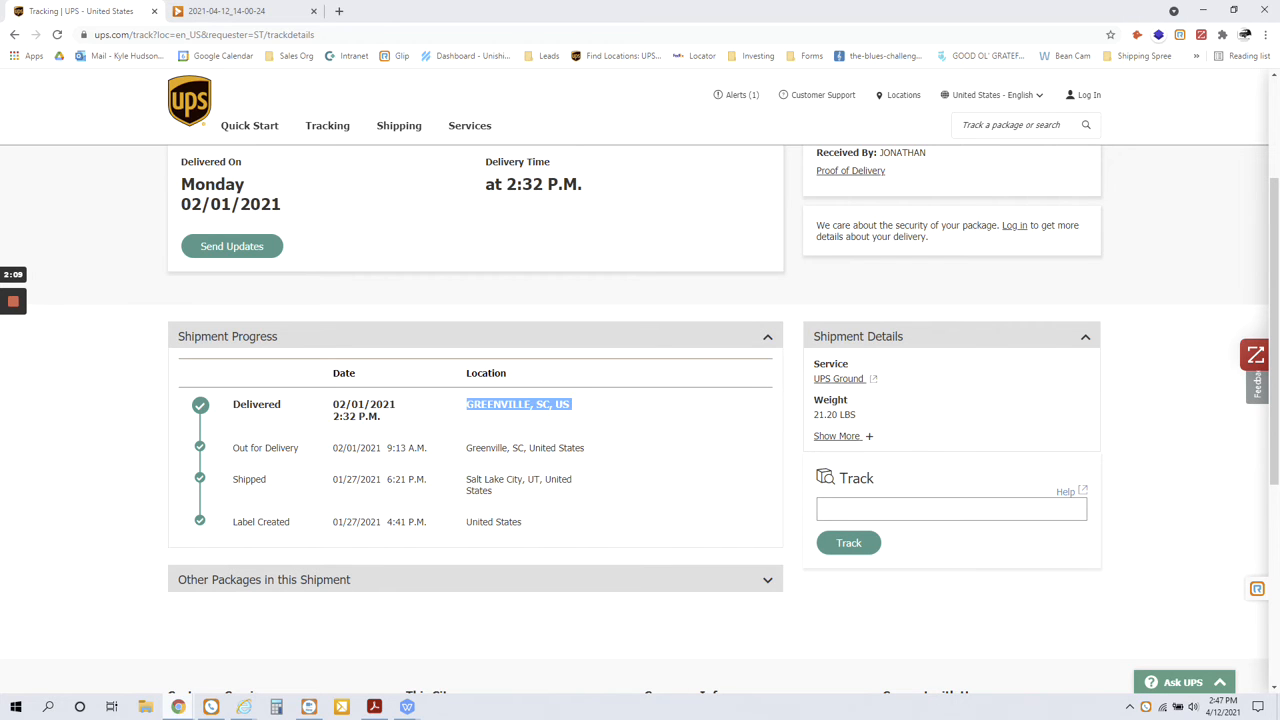
Expand Other Packages in this Shipment and open the second package's tracking details to check its weight.
scroll(517, 414, "down", 1)
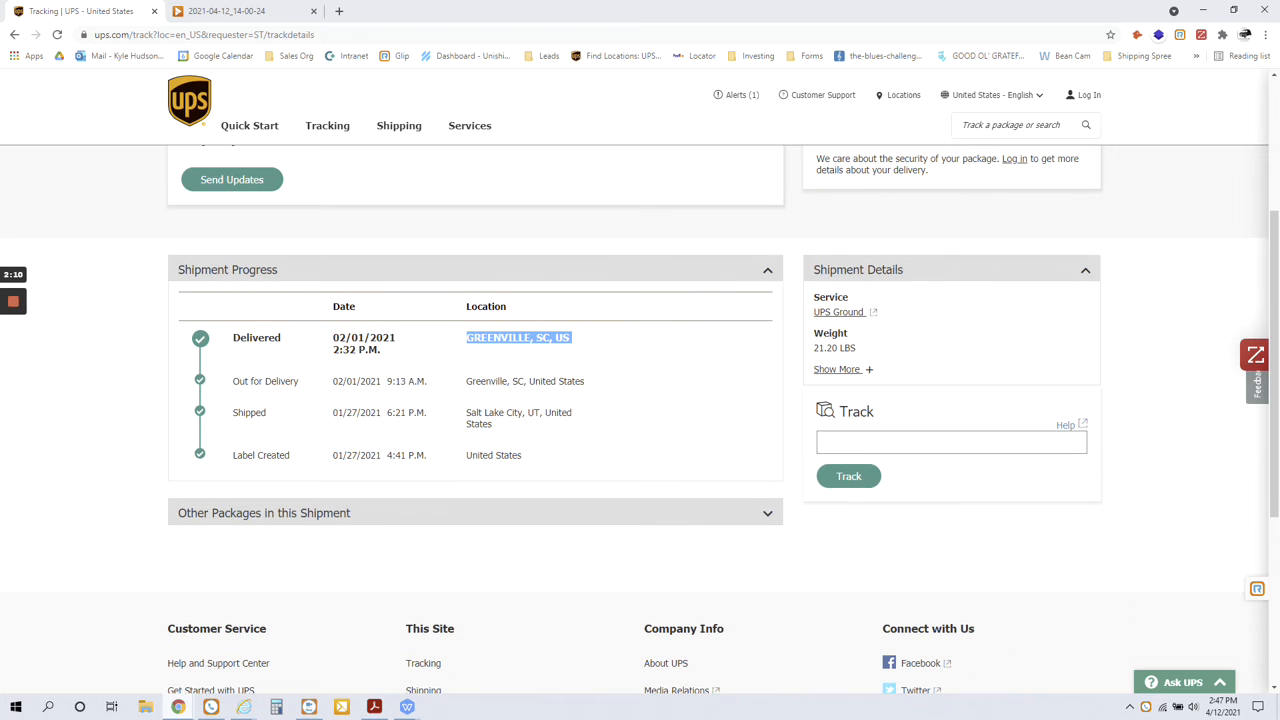
left_click(384, 517)
scroll(384, 517, "down", 2)
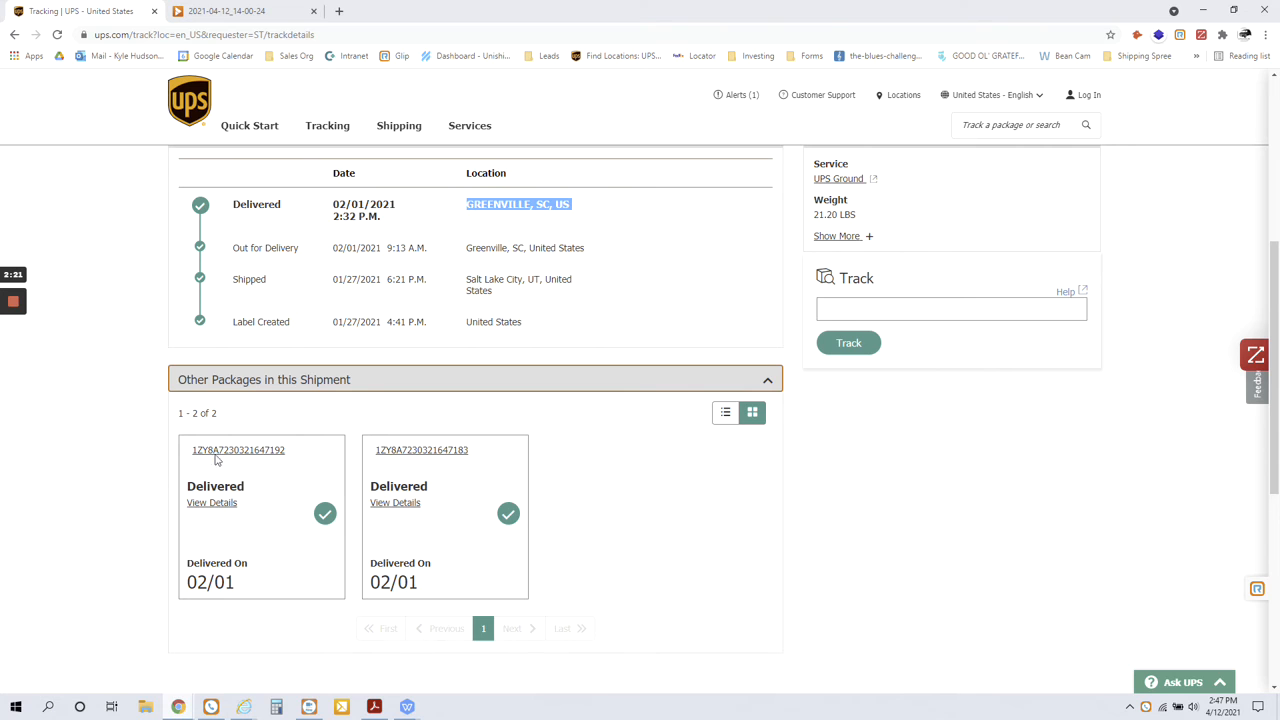
scroll(877, 245, "up", 2)
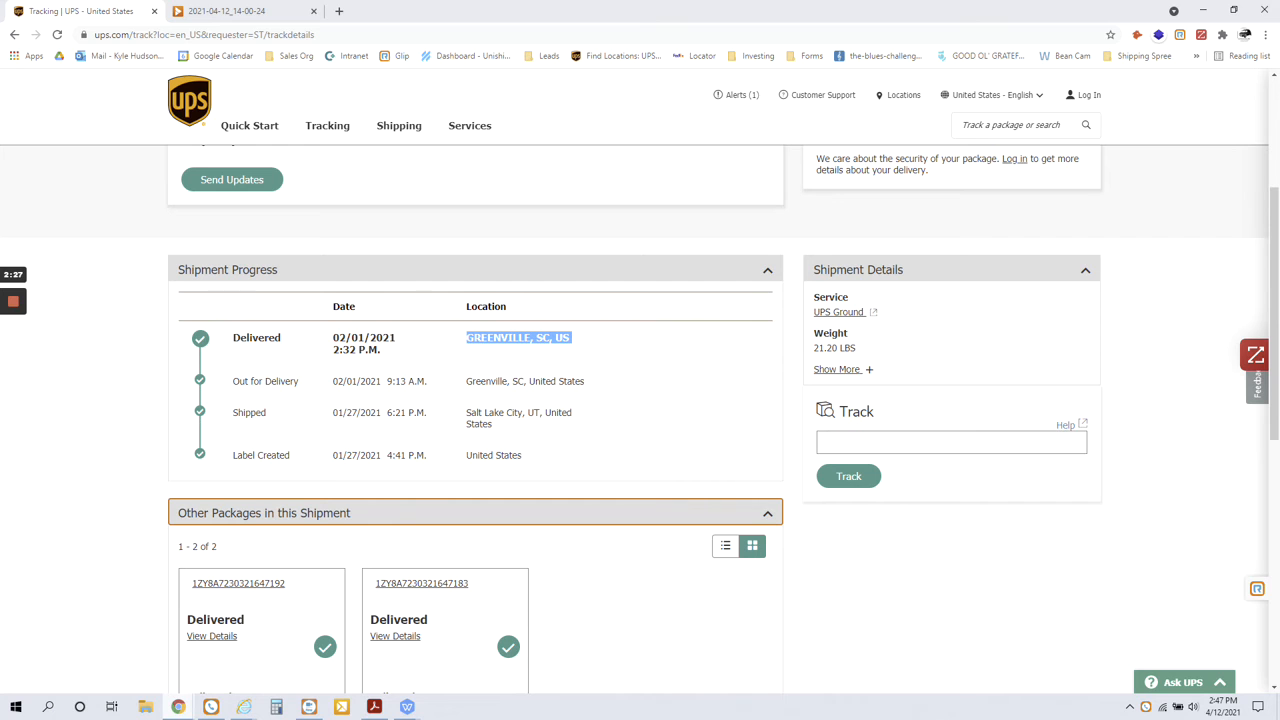
left_click(460, 584)
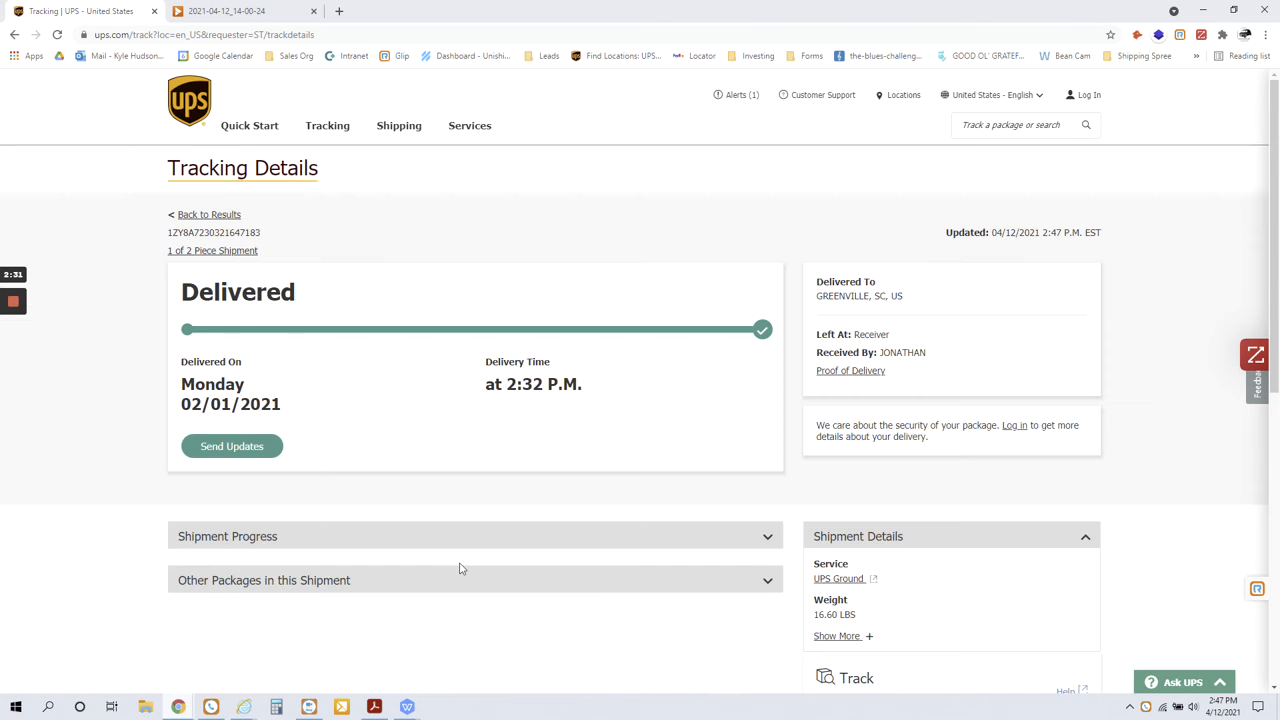
scroll(857, 375, "down", 1)
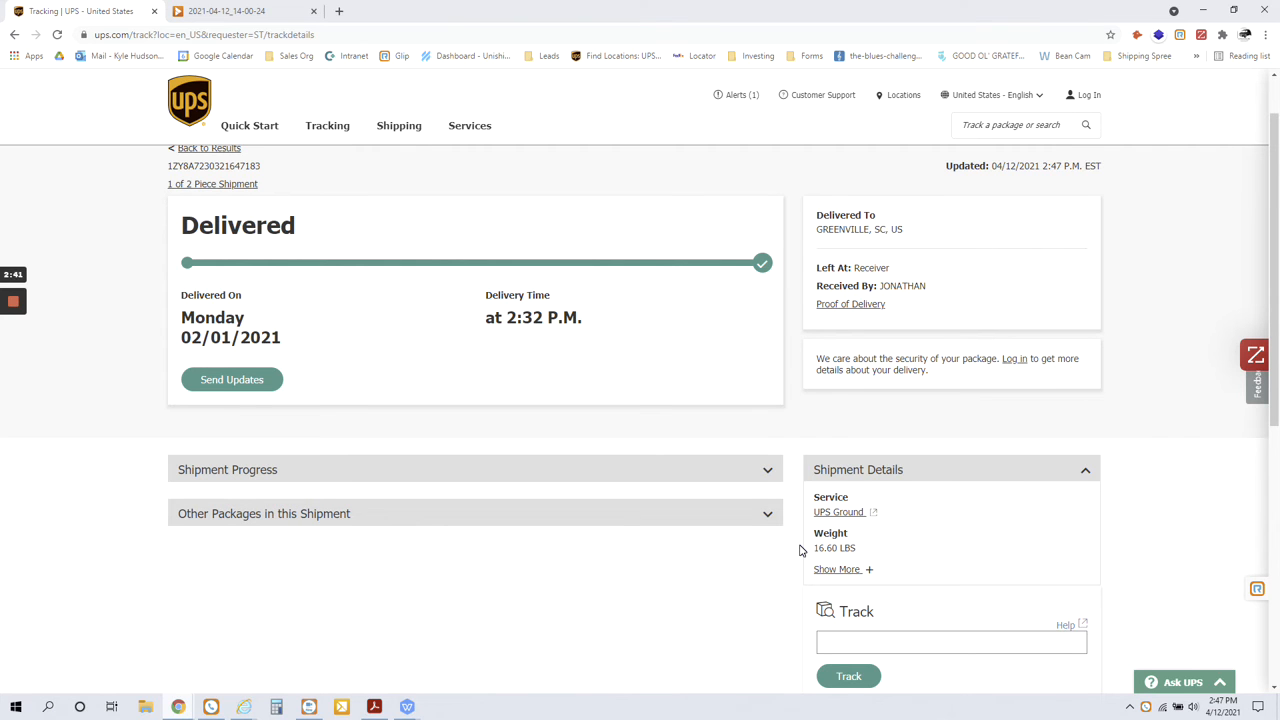
Switch to the 2021 Pricing Tool workbook in WPS Office and check the markup, origin names, ZIP codes and actual weights of both Osprey shipments.
key("alt+Tab")
key("alt+Tab")
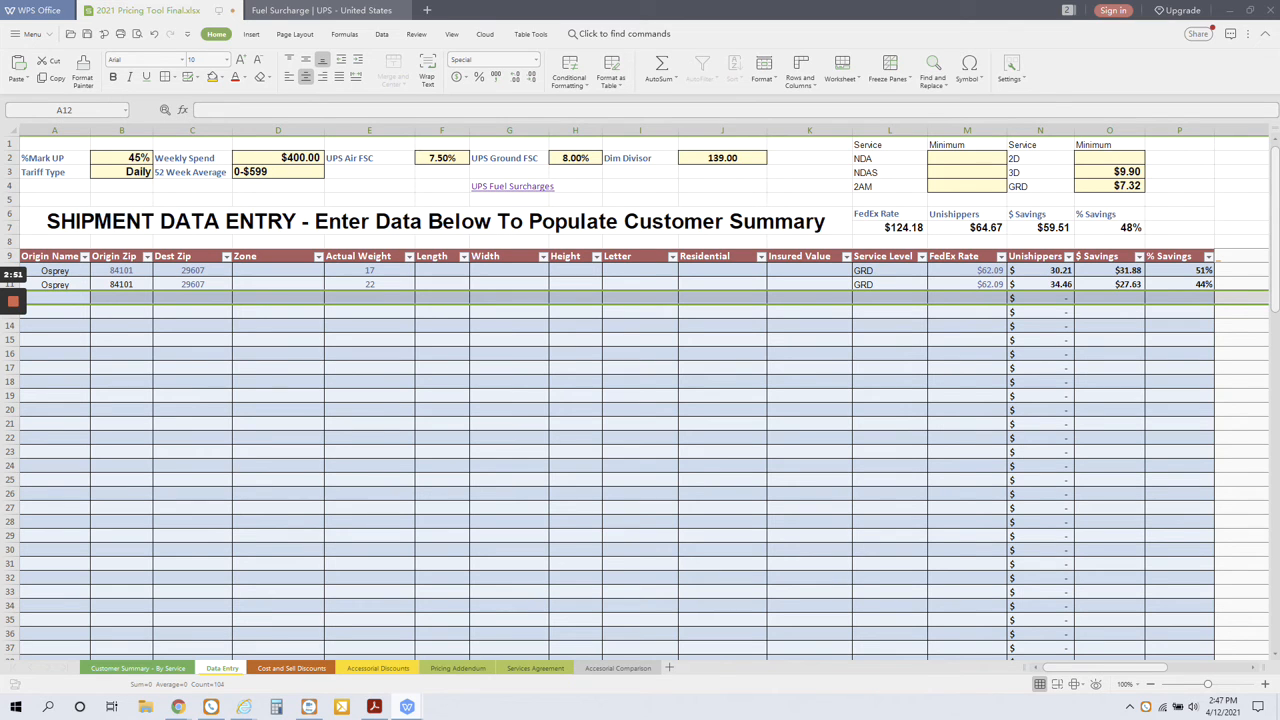
left_click(150, 157)
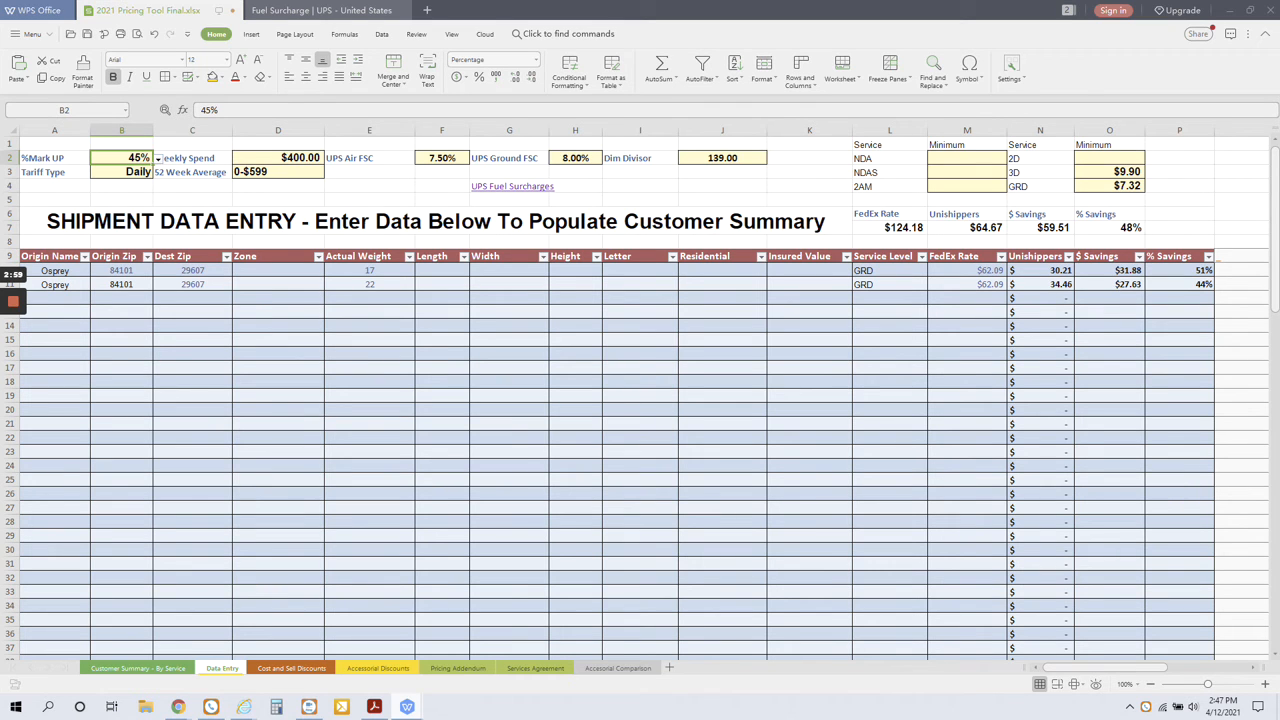
left_click(55, 270)
left_click(55, 284)
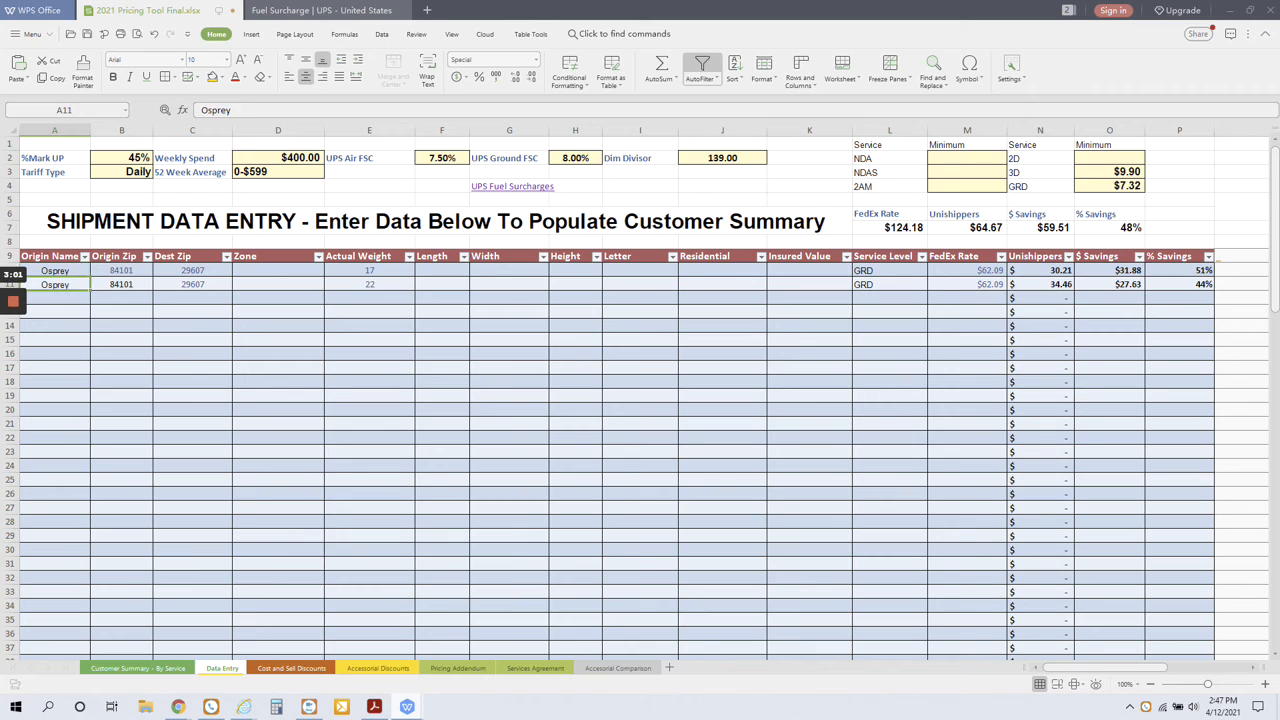
left_click(122, 270)
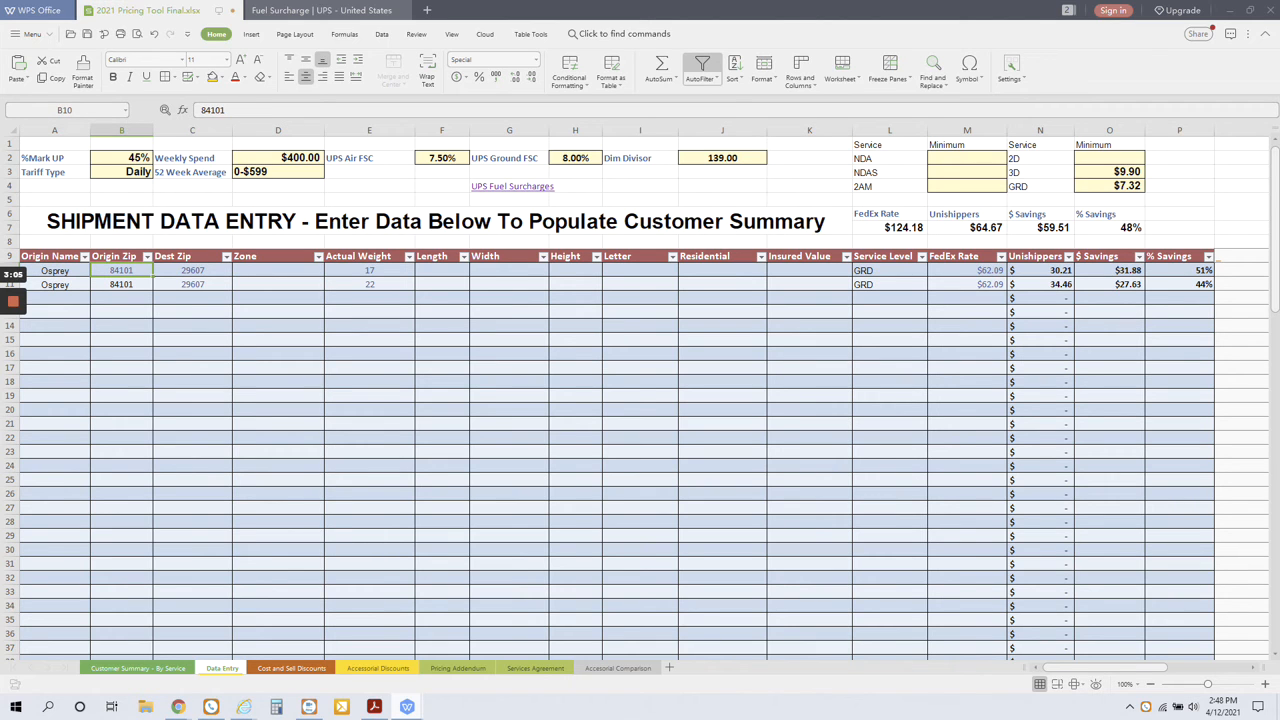
left_click(193, 270)
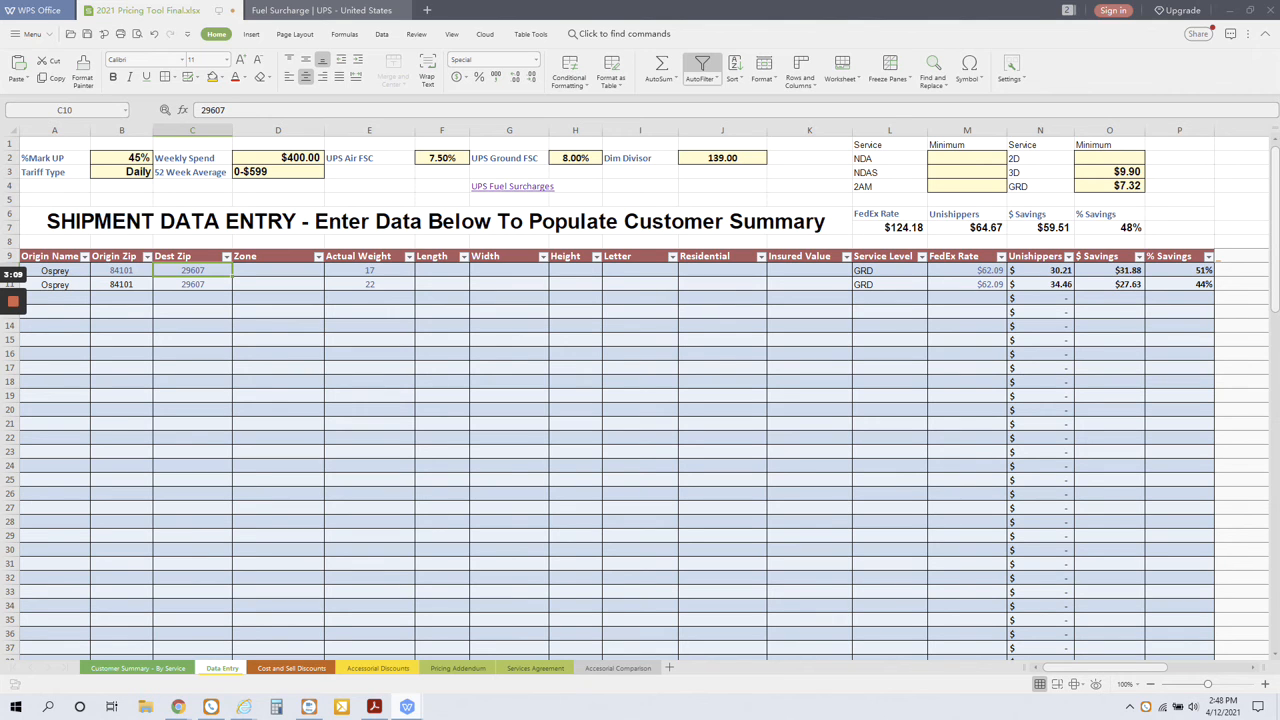
left_click(370, 270)
left_click(370, 285)
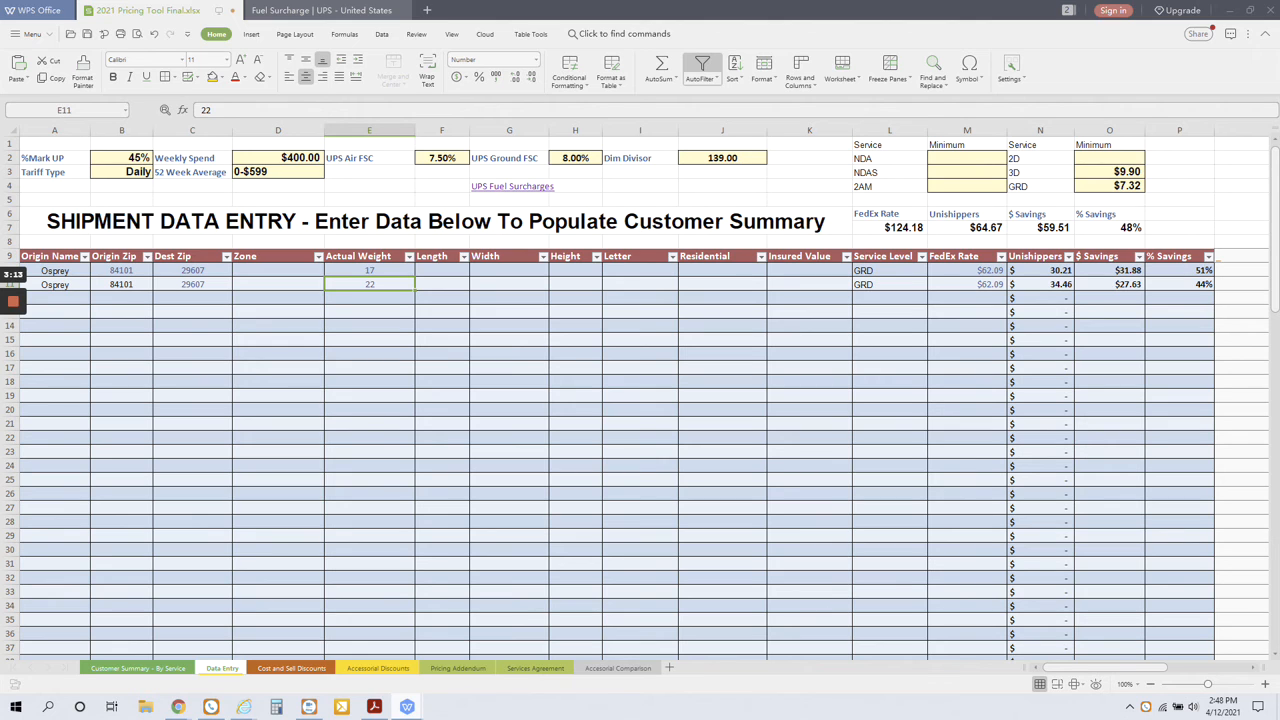
Check the service levels of both Osprey shipments and select their Unishippers rates, dollar savings and percentage savings.
left_click(889, 271)
left_click(889, 285)
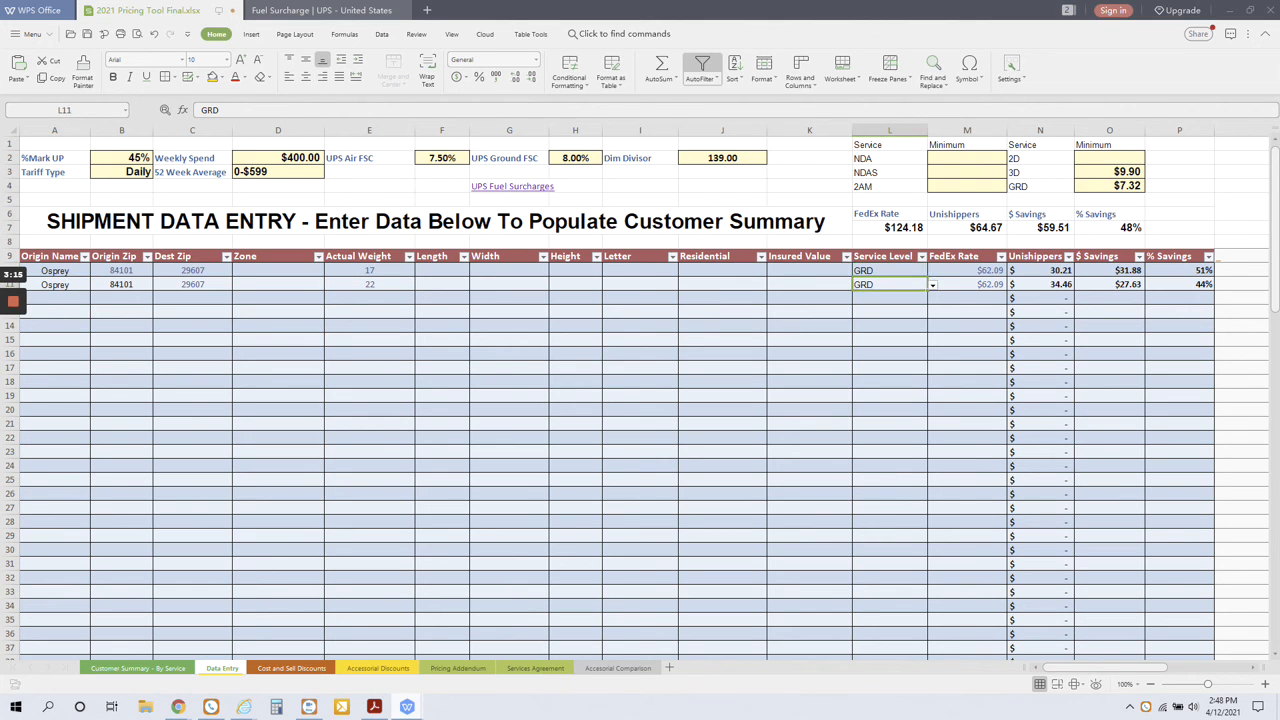
left_click_drag(1040, 271, 1180, 285)
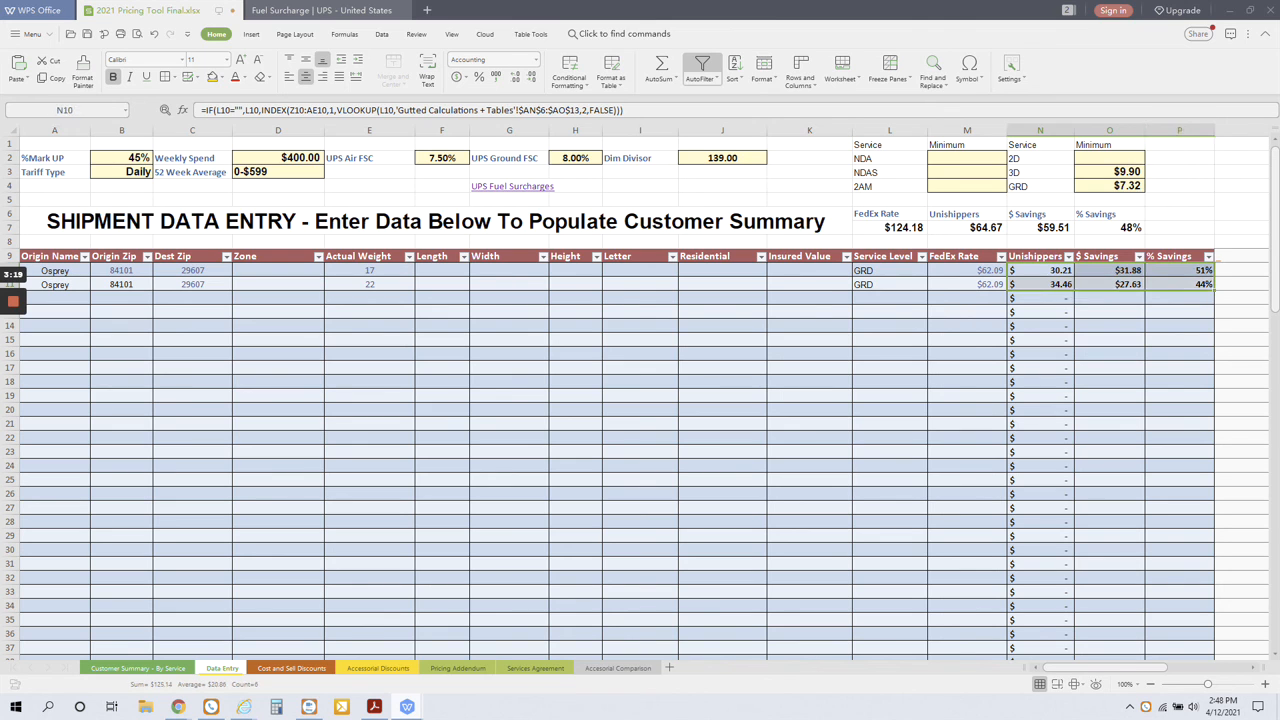
left_click(1180, 312)
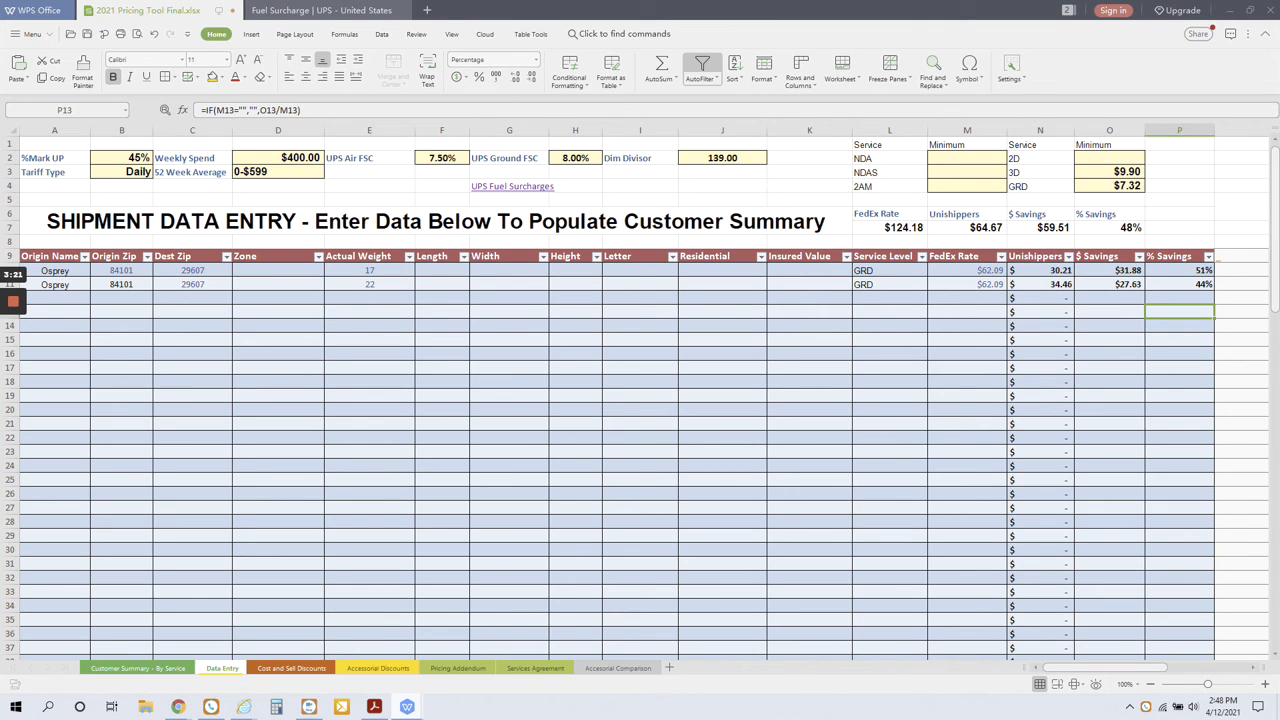
Check the first shipment's FedEx rate in M10 against the freight charge on the Osprey invoice in Acrobat Reader.
left_click(967, 271)
key("alt+Tab")
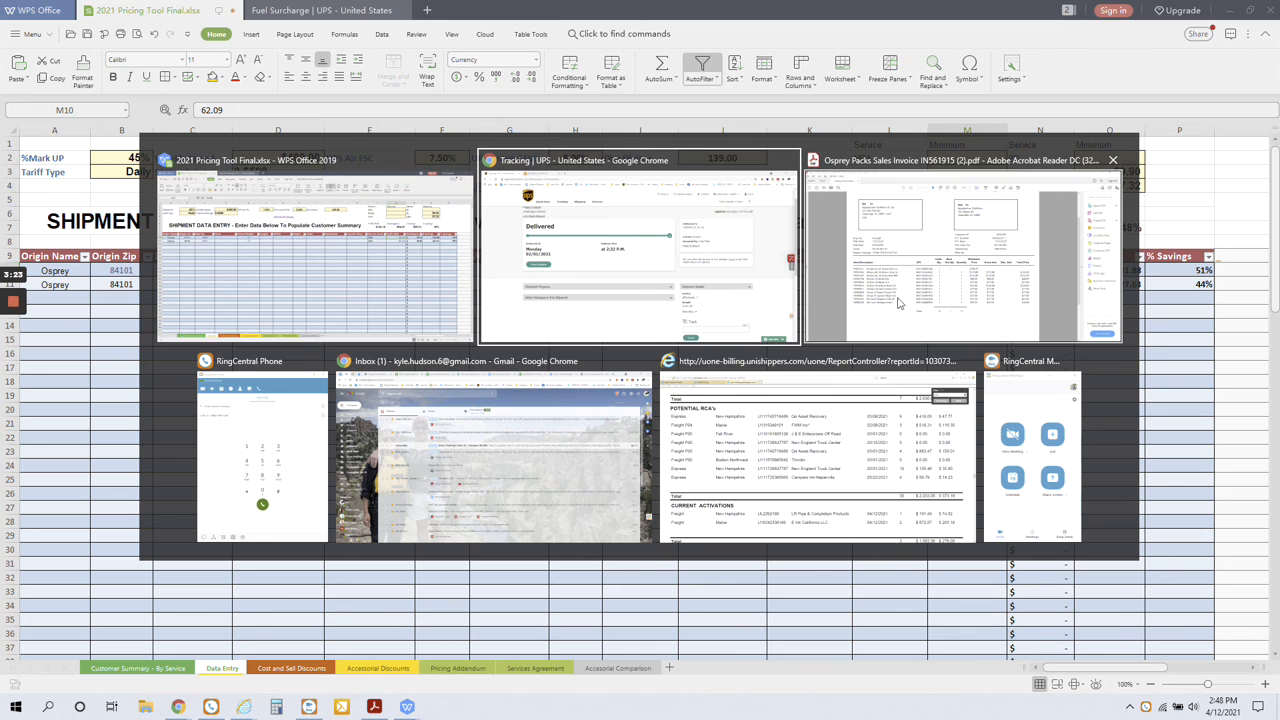
left_click(886, 305)
scroll(881, 316, "down", 4)
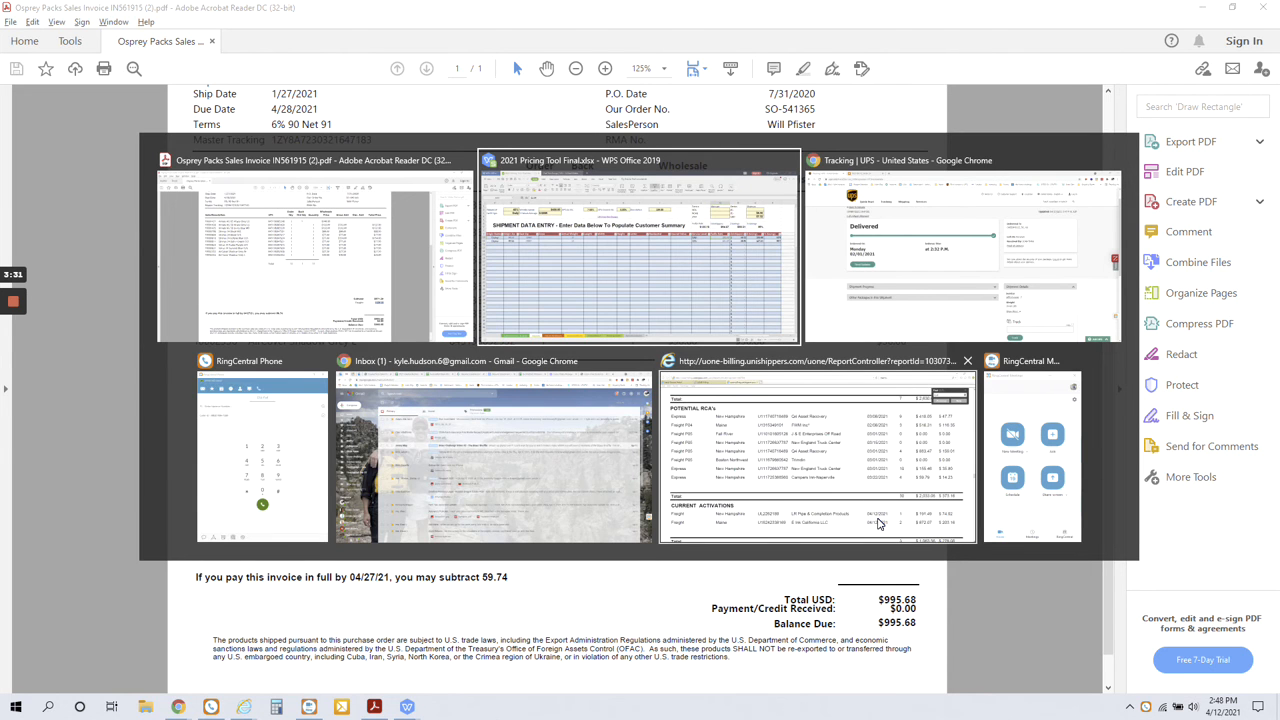
Return to the pricing workbook in WPS Office and compare the overall percentage savings in O7 with the markup in B2.
key("alt+Tab")
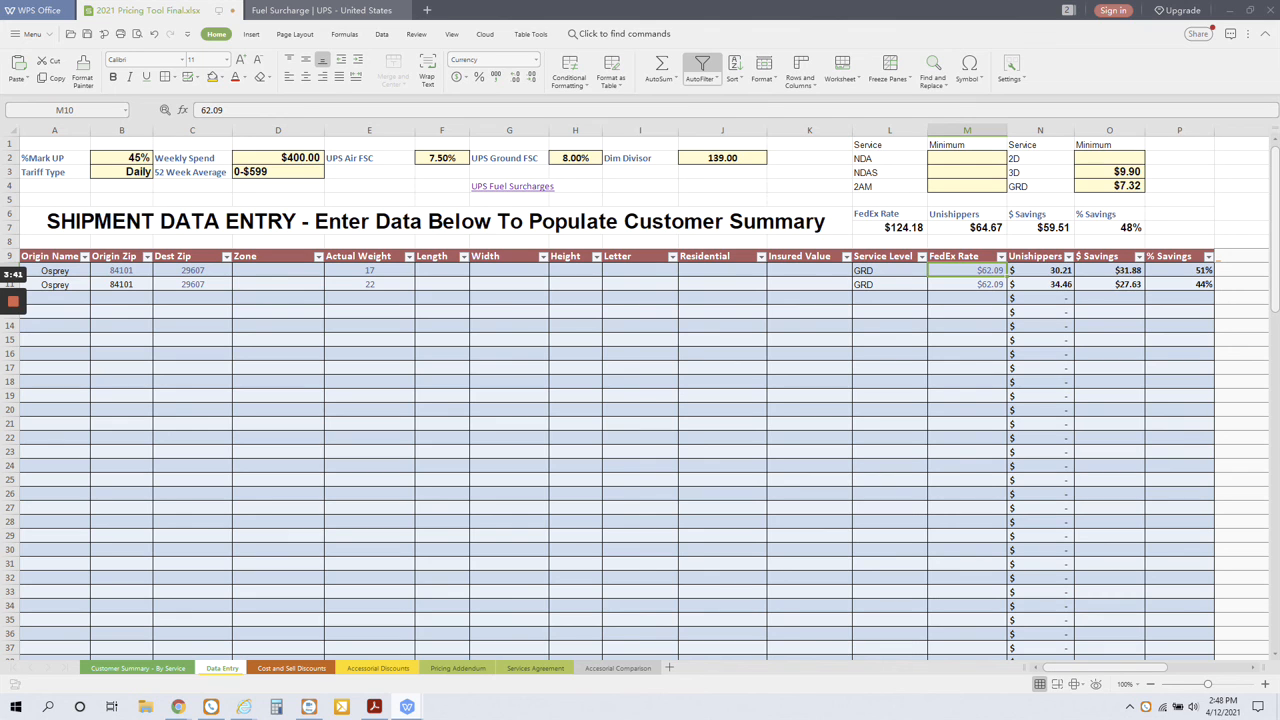
left_click(1109, 228)
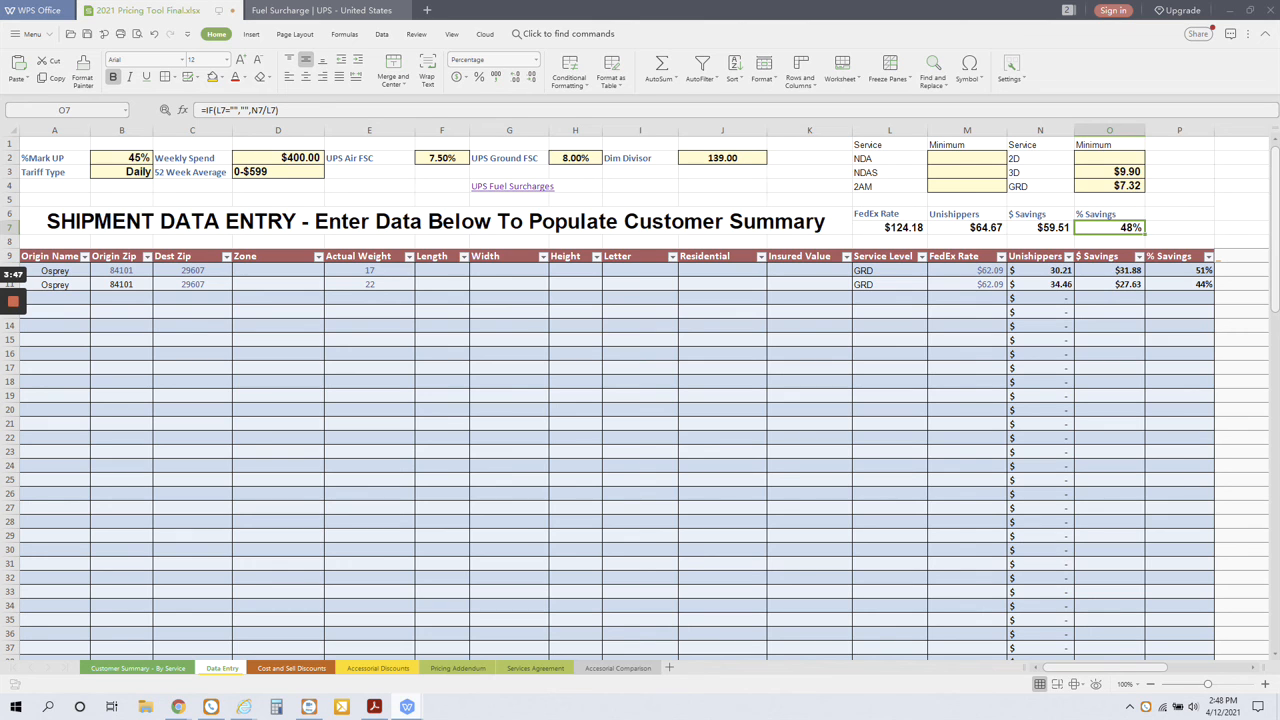
left_click(122, 158)
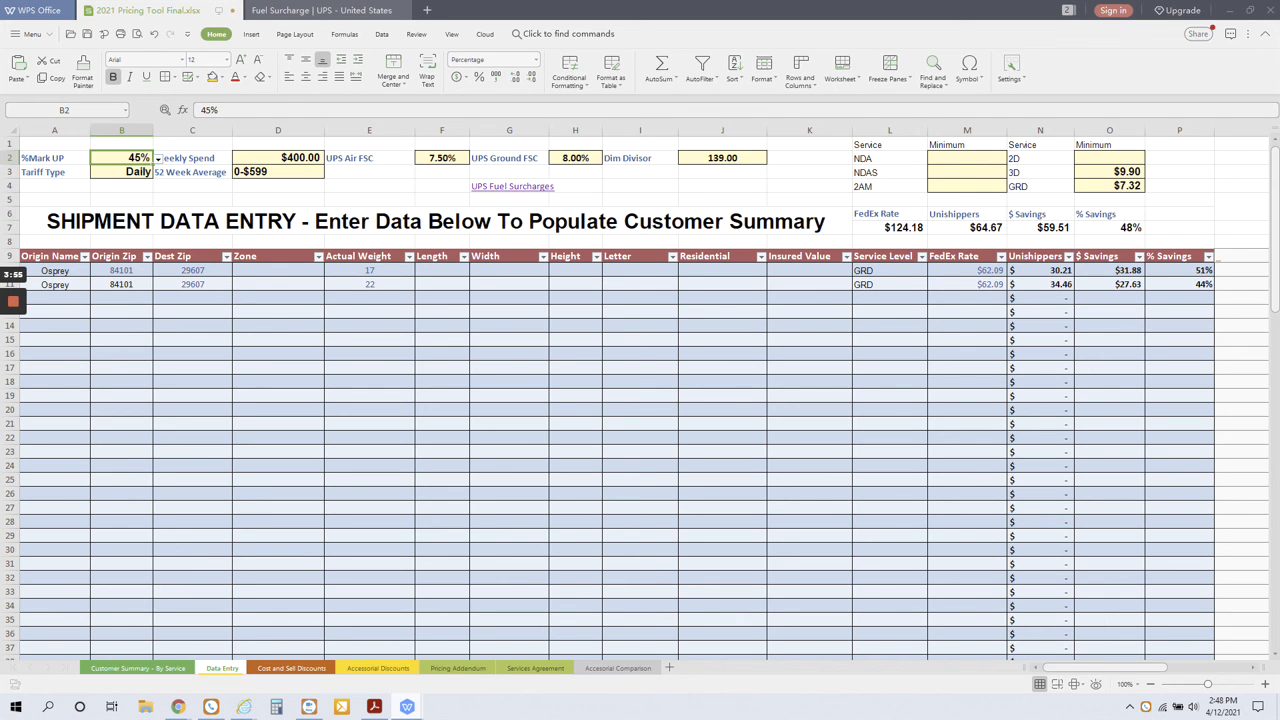
left_click(1110, 228)
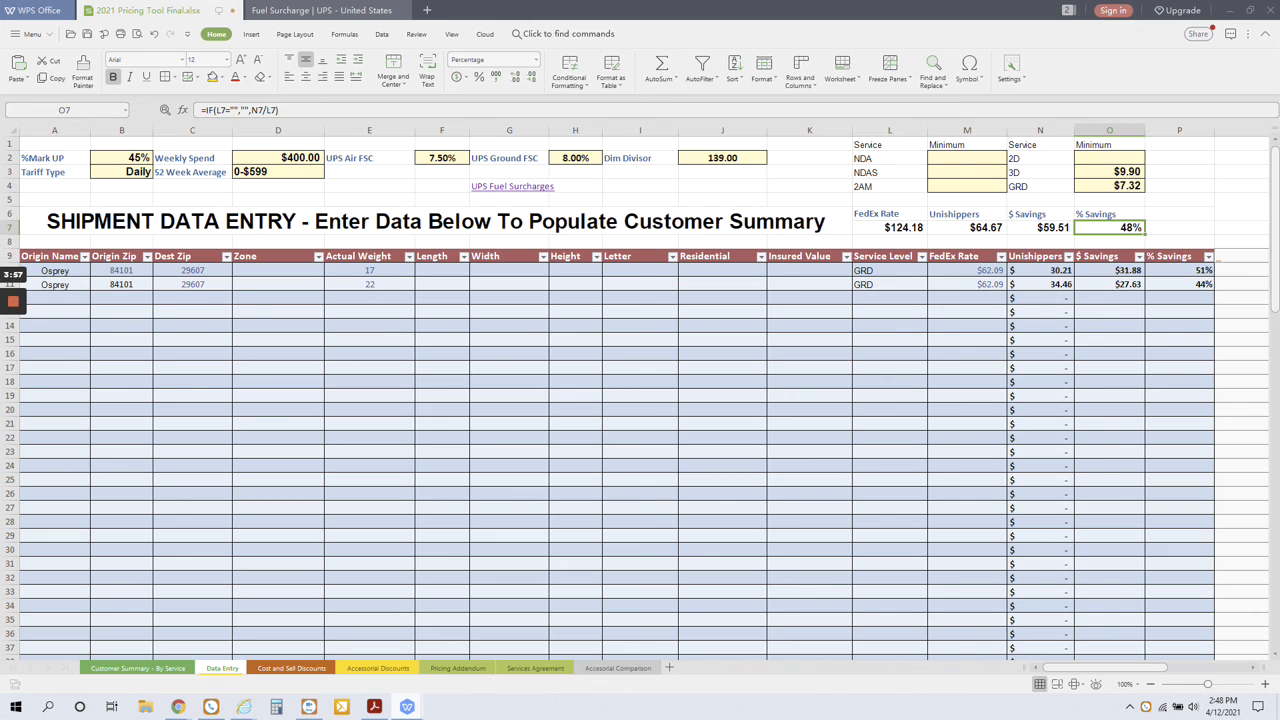